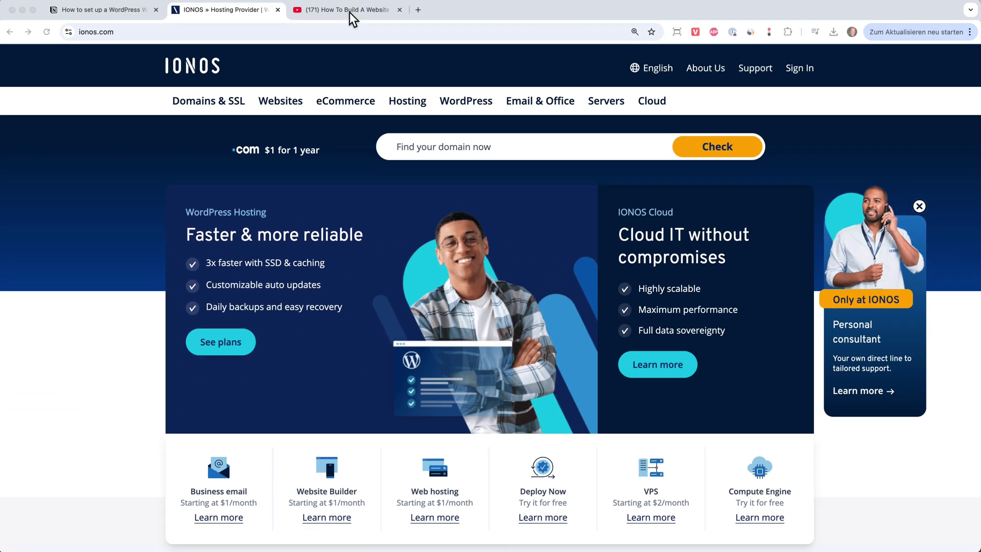
# - Open the IONOS 'Build your own website or online store' page and dismiss the German shop notice
pyautogui.click(350, 13)
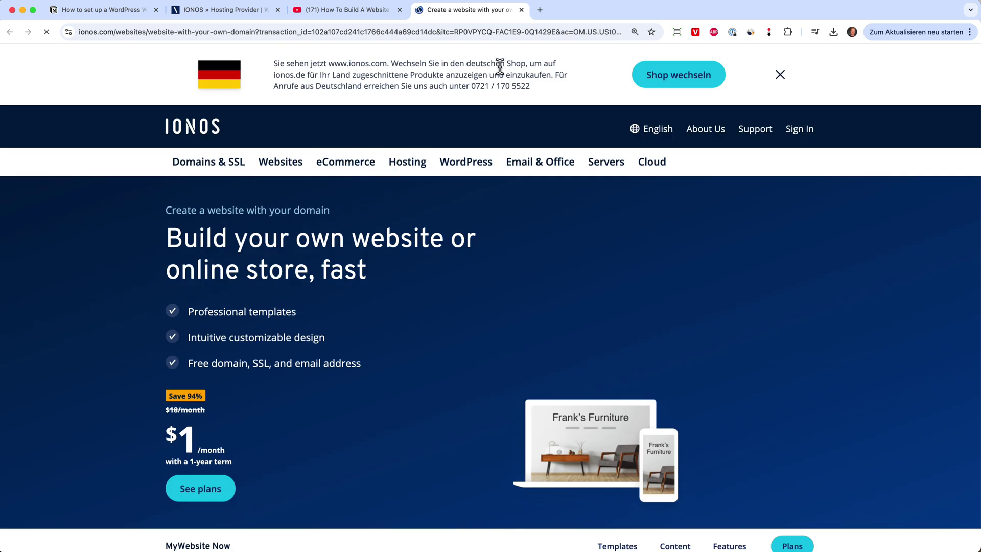
pyautogui.click(778, 74)
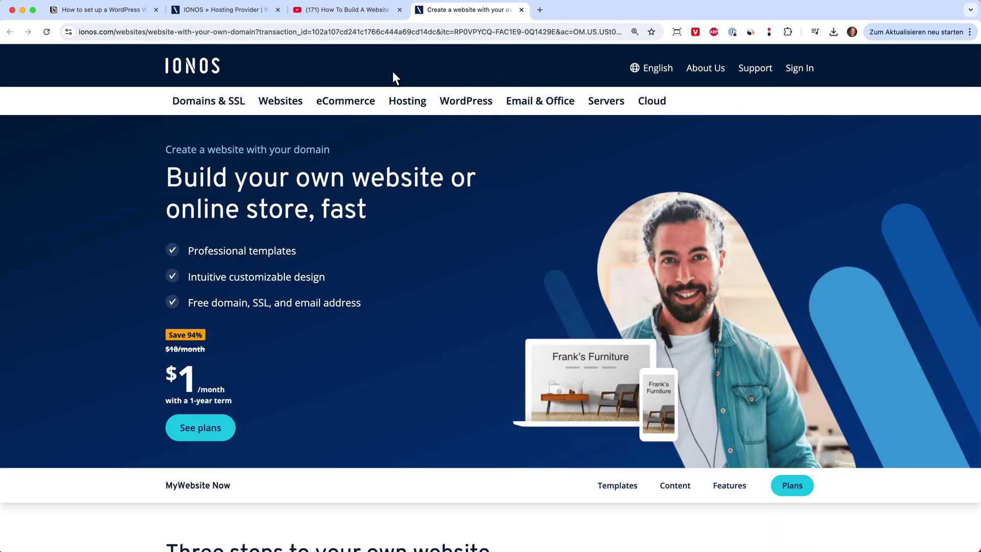
# - Go back to the IONOS homepage and bring up the Hosting > WordPress menu
pyautogui.click(238, 10)
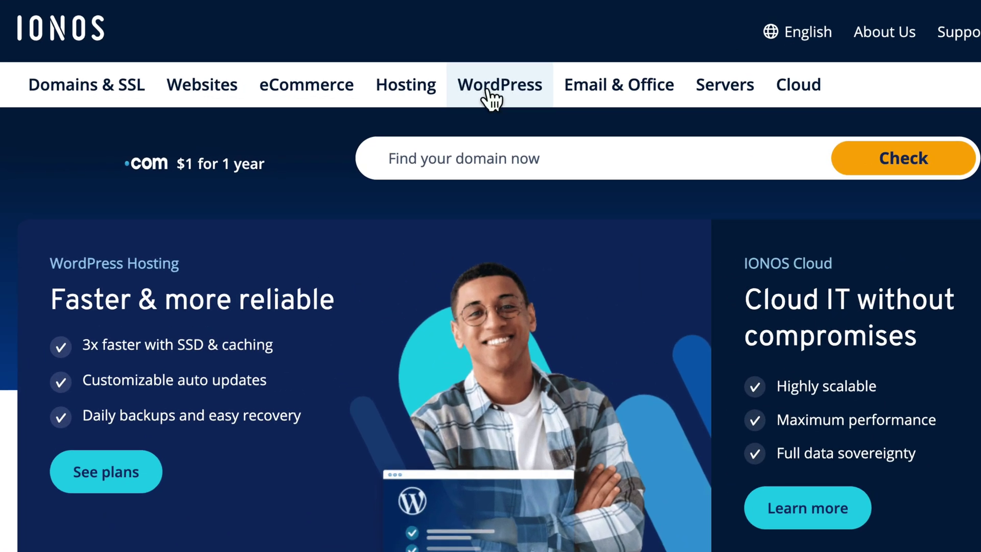
pyautogui.click(417, 88)
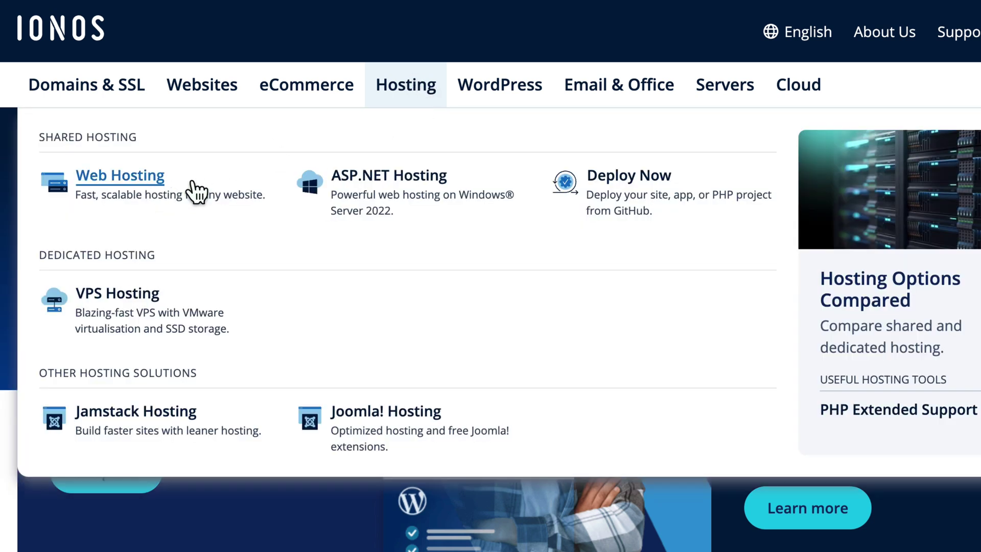
pyautogui.click(529, 98)
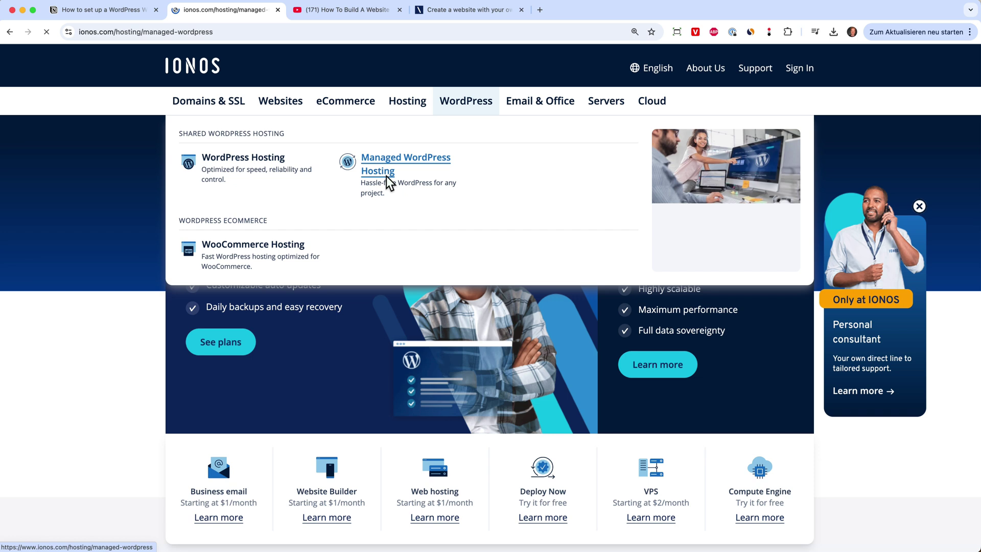
# - Open the Managed WordPress Hosting page and scroll down to the plan pricing cards
pyautogui.click(408, 203)
pyautogui.moveTo(366, 179); pyautogui.dragTo(445, 180)
pyautogui.scroll(-5, 487, 309)
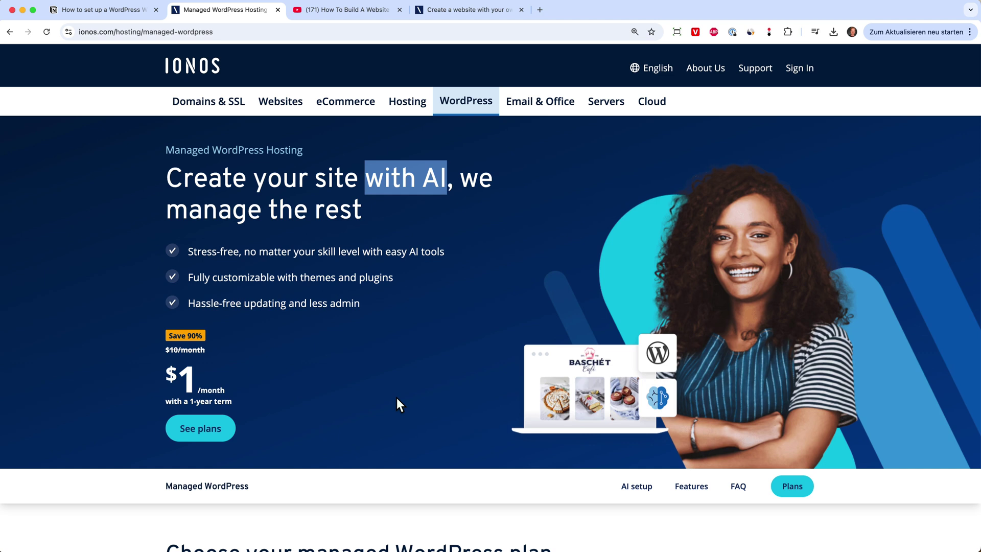
pyautogui.scroll(-10, 397, 399)
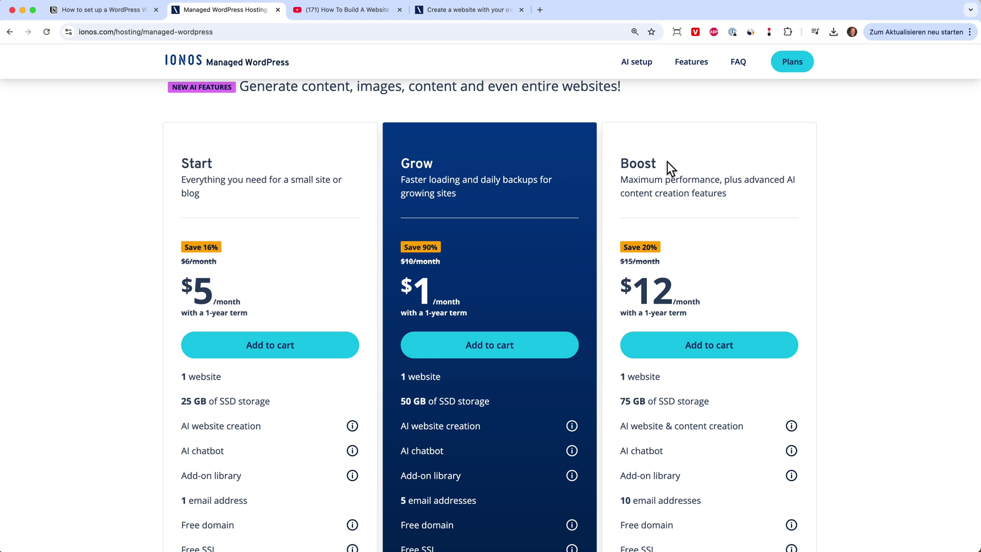
pyautogui.scroll(-2, 644, 204)
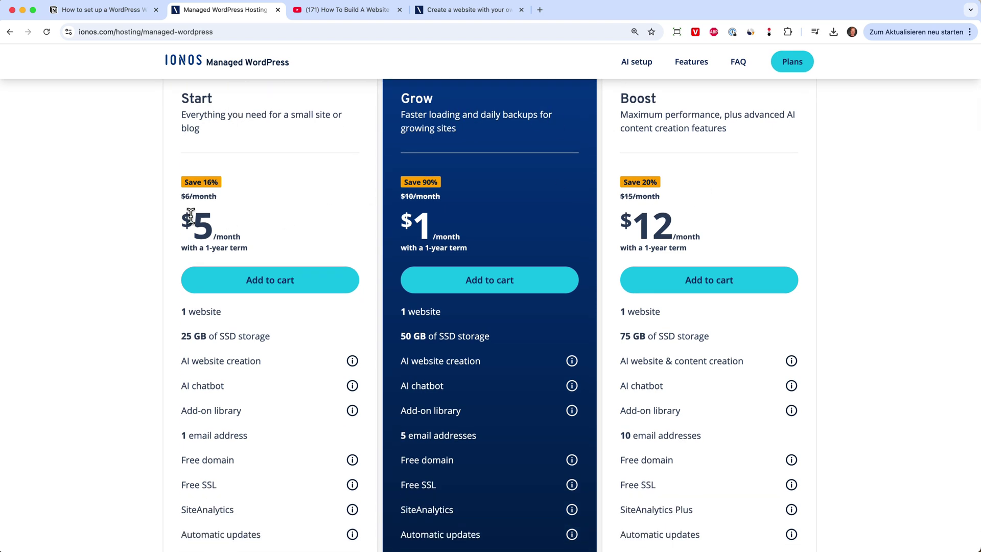
pyautogui.scroll(1, 250, 220)
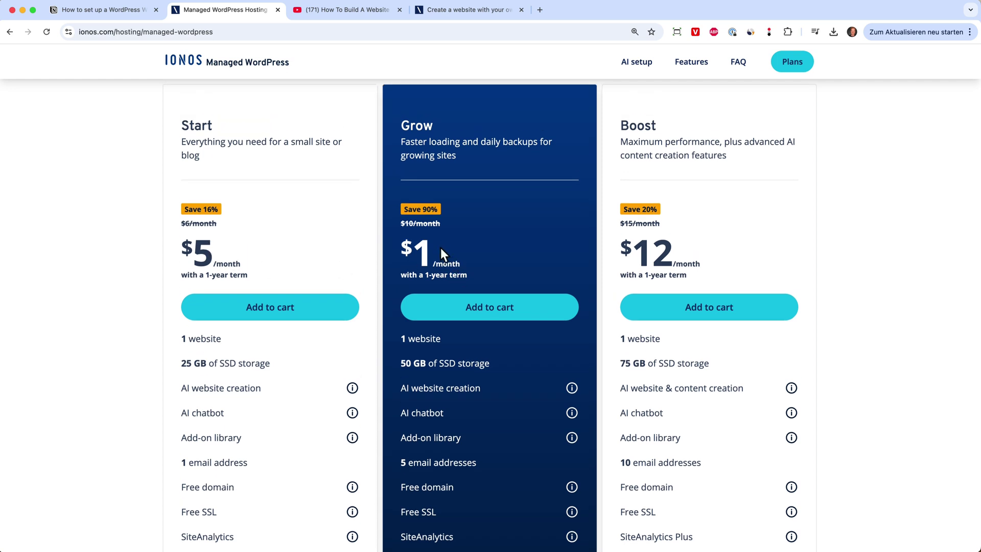
# - Compare plans: Grow's original $10/month price, and Start's 1 versus Grow's 5 email addresses
pyautogui.moveTo(400, 223); pyautogui.dragTo(439, 221)
pyautogui.scroll(-1, 280, 286)
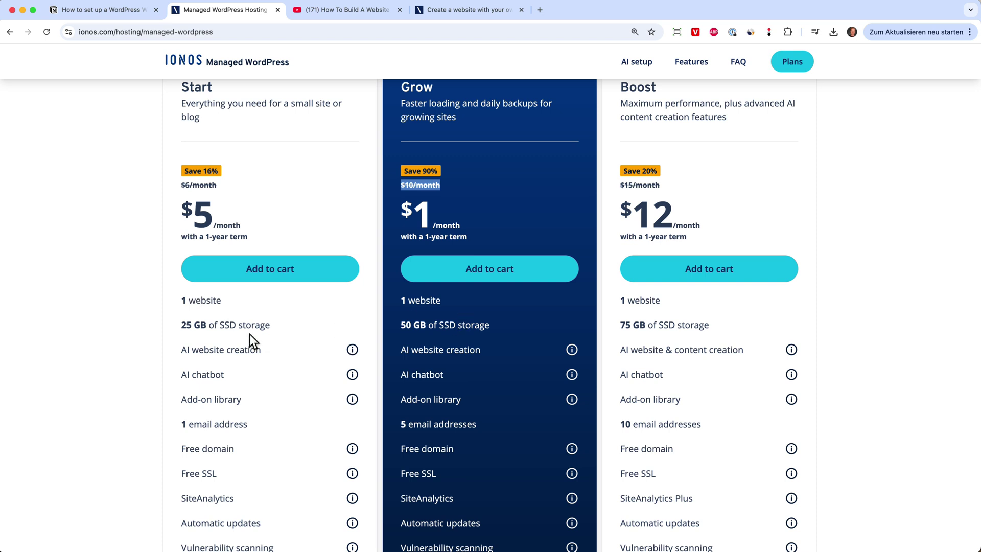
pyautogui.scroll(-3, 463, 319)
pyautogui.moveTo(180, 322); pyautogui.dragTo(249, 322)
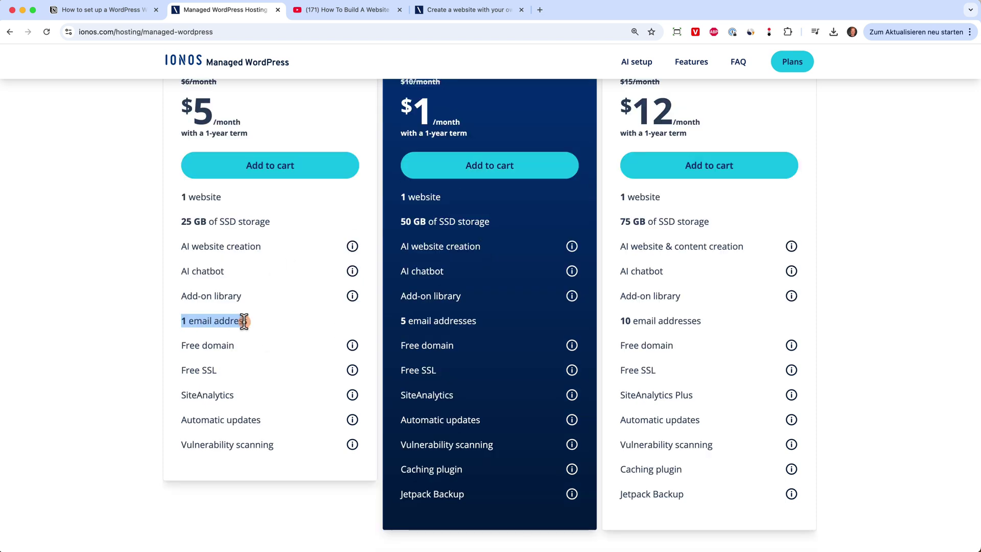
pyautogui.moveTo(400, 322); pyautogui.dragTo(476, 323)
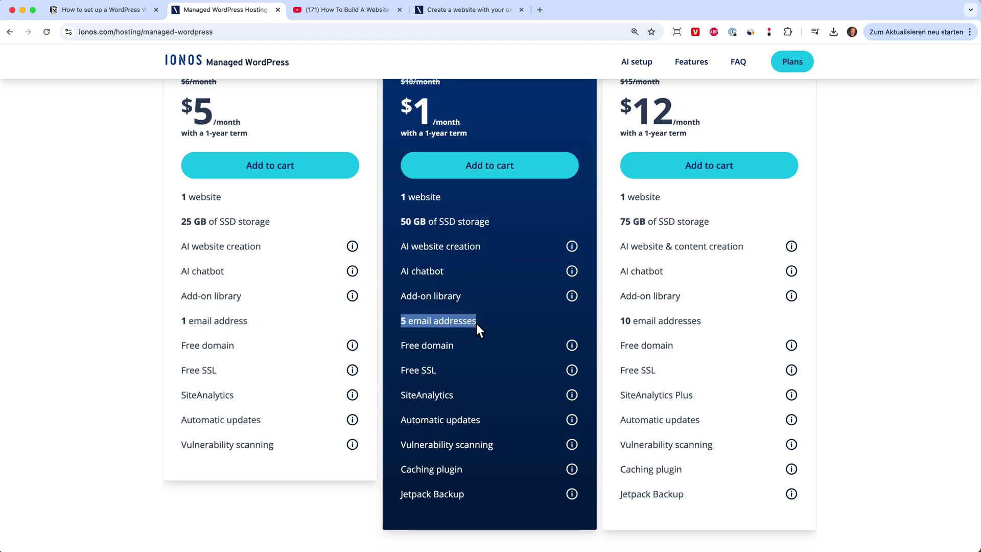
pyautogui.click(477, 324)
pyautogui.scroll(4, 459, 361)
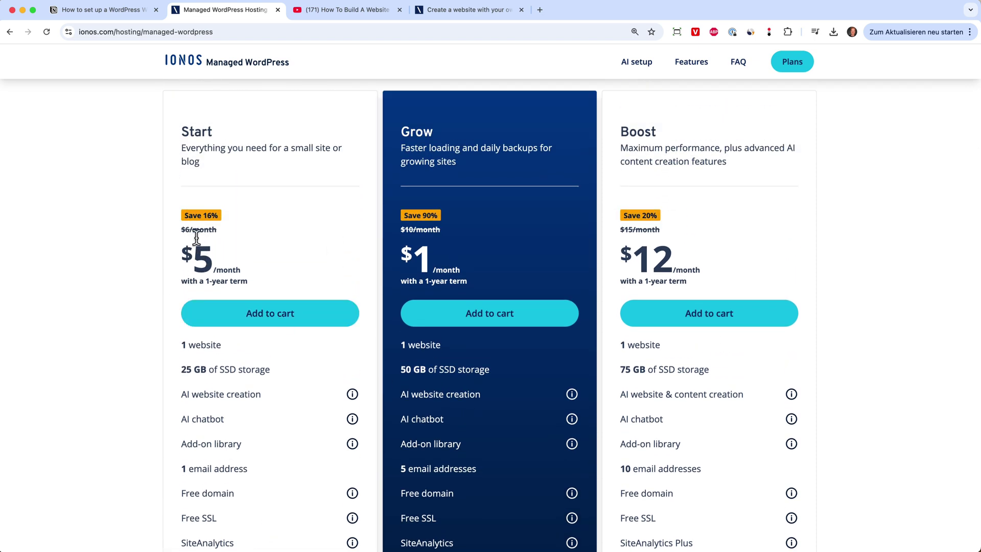
# - Add the WordPress Hosting Start plan to the cart on a 1-month term at $7
pyautogui.click(230, 317)
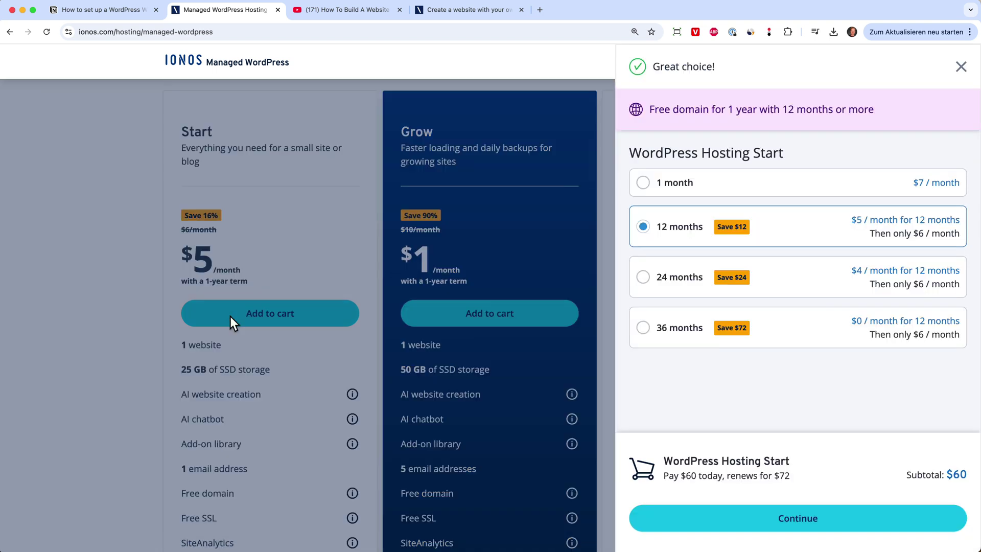
pyautogui.click(645, 184)
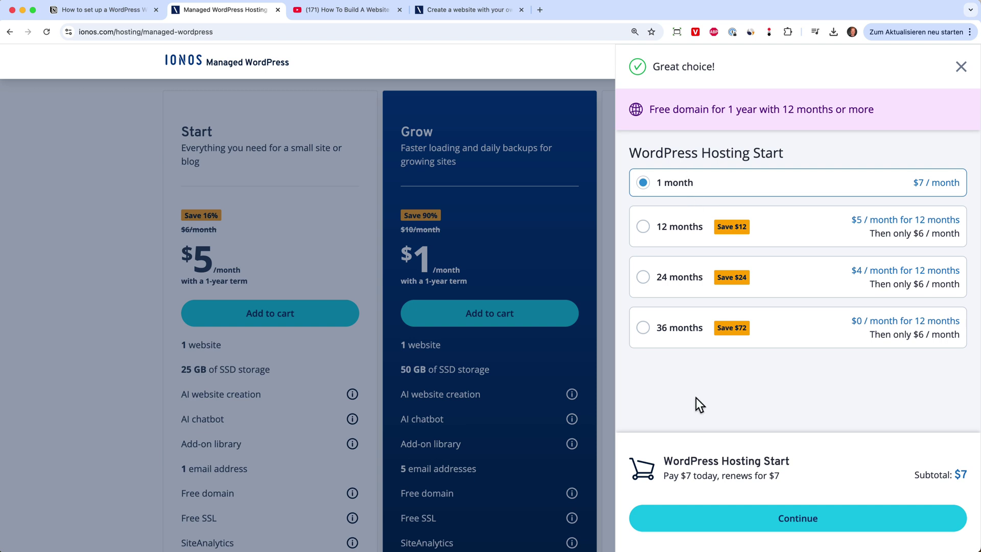
pyautogui.click(760, 525)
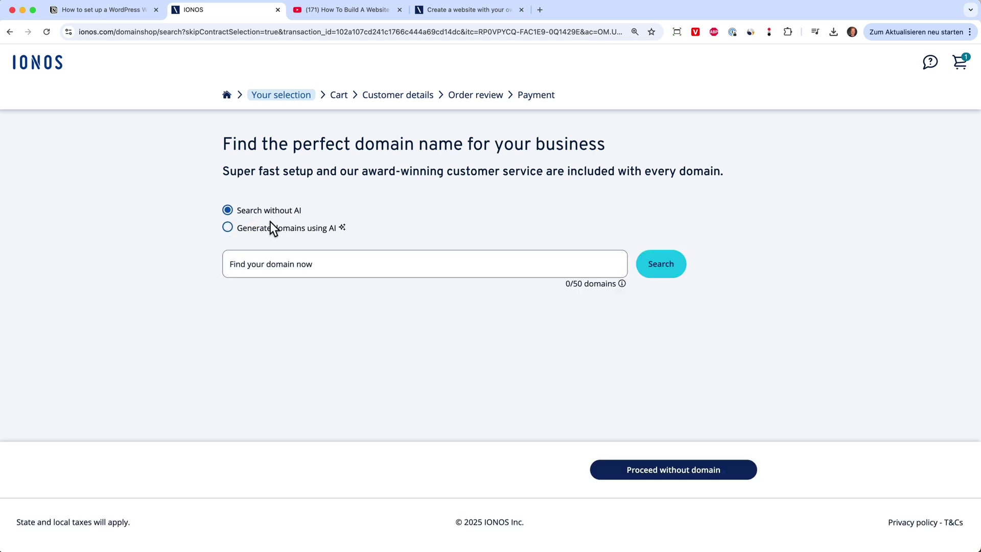
# - Generate AI domain suggestions from a site description and add the second .com result at $1/year
pyautogui.click(275, 234)
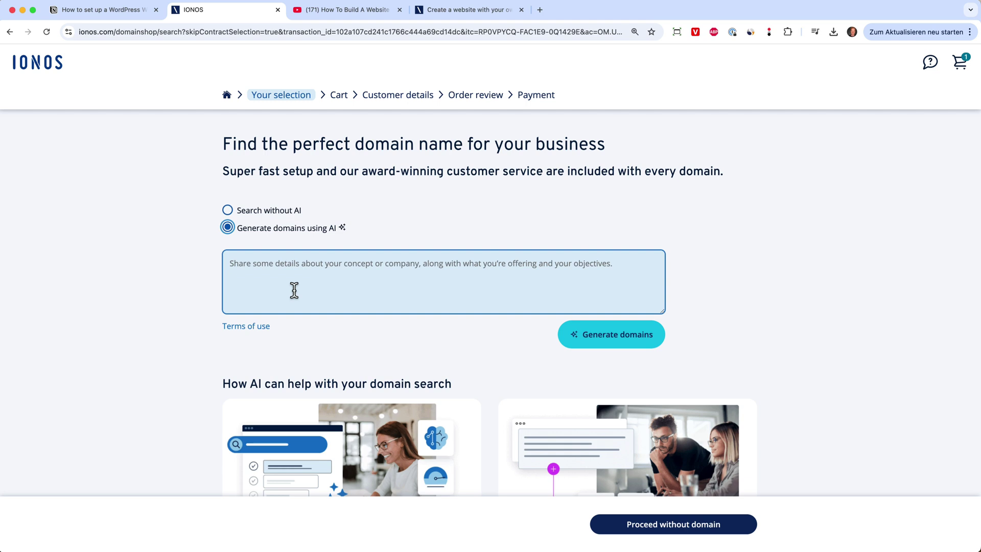
pyautogui.click(295, 290)
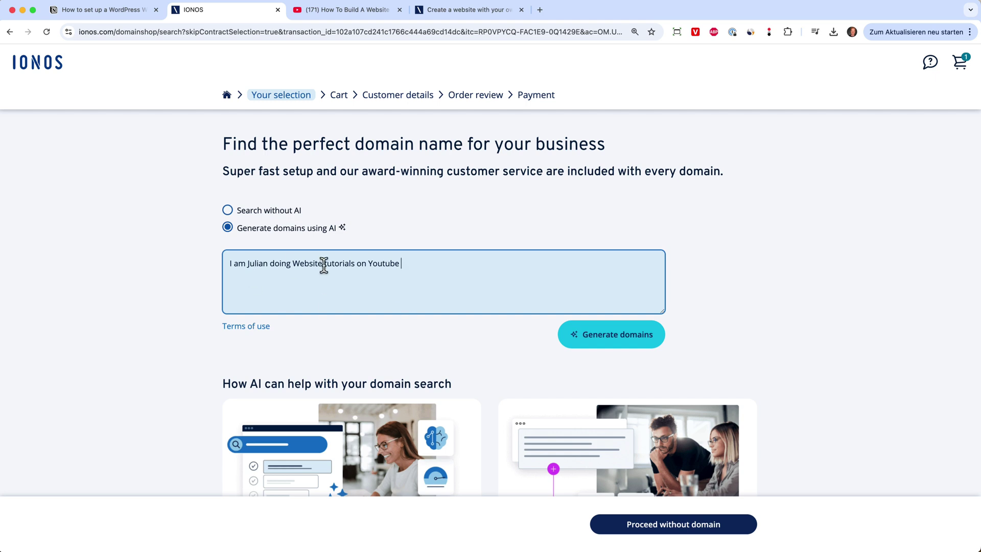
pyautogui.click(637, 337)
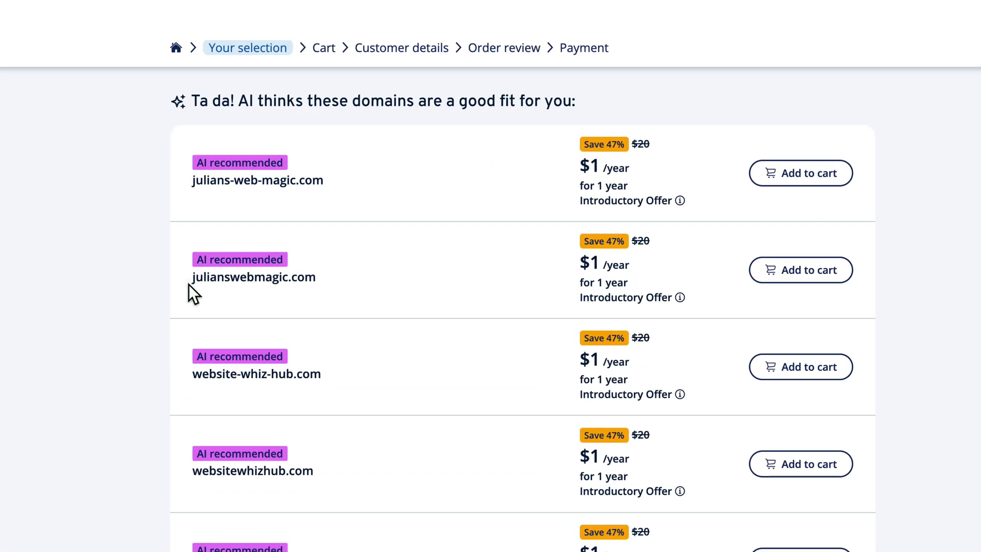
pyautogui.moveTo(239, 271); pyautogui.dragTo(336, 275)
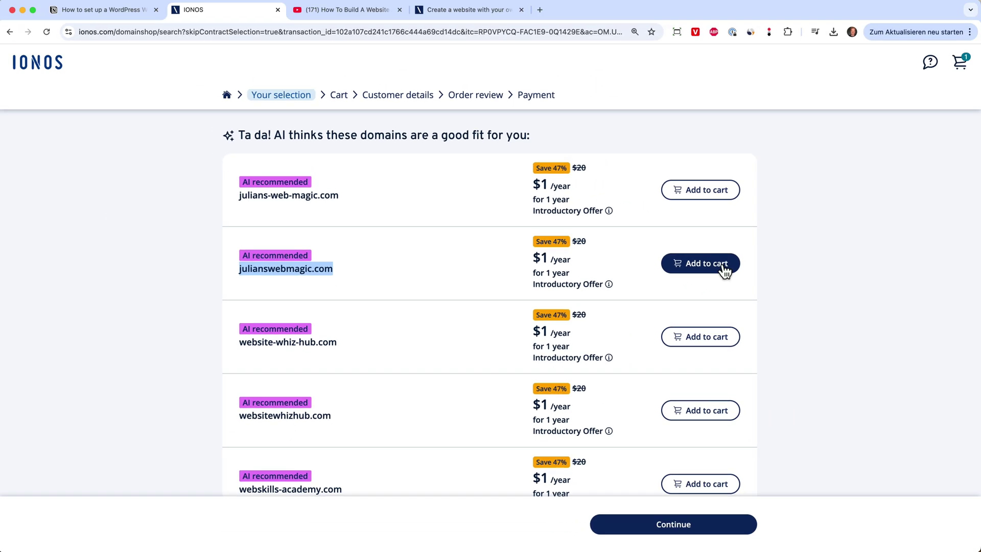
pyautogui.click(722, 266)
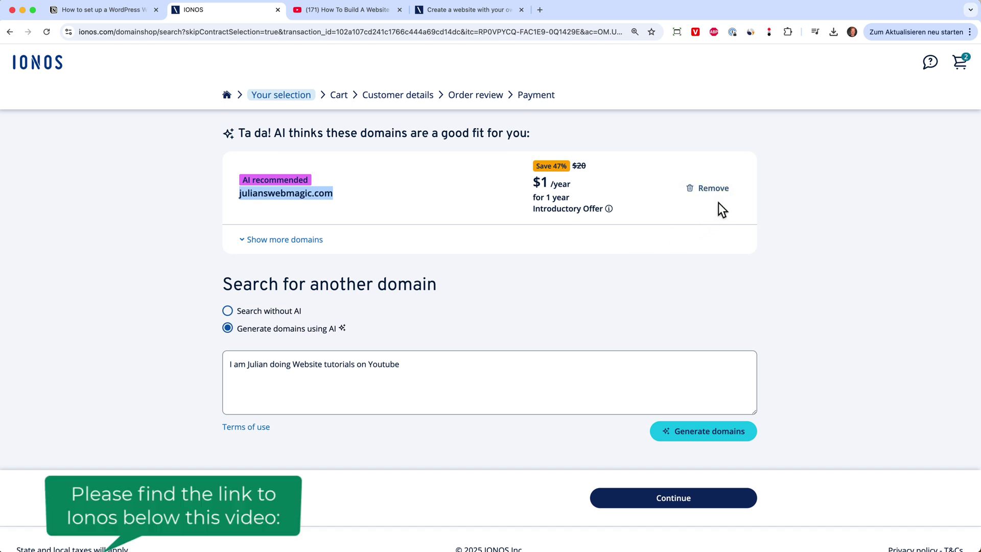
# - Continue past the domain and add-on steps, then review the Start plan and domain in the cart
pyautogui.click(642, 503)
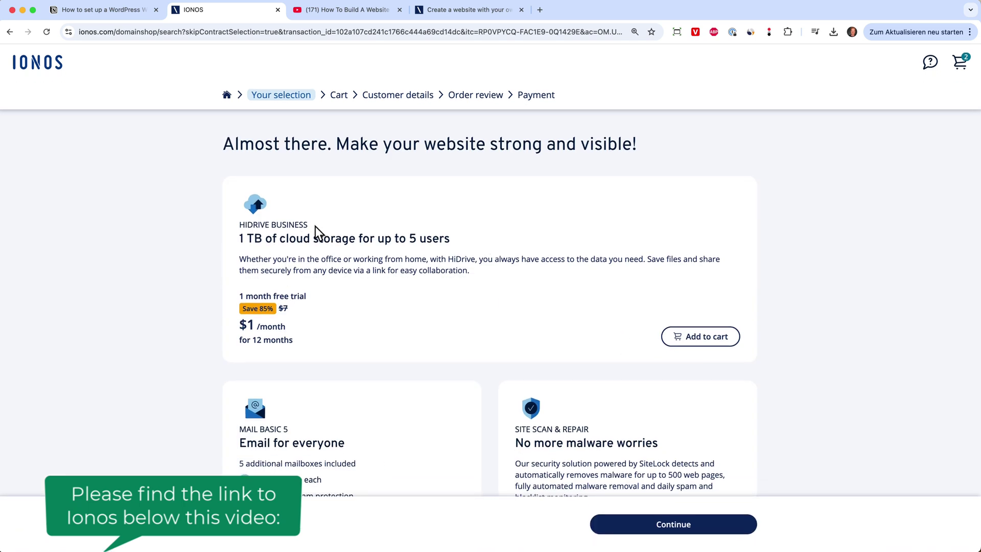
pyautogui.scroll(-3, 353, 276)
pyautogui.scroll(-2, 356, 289)
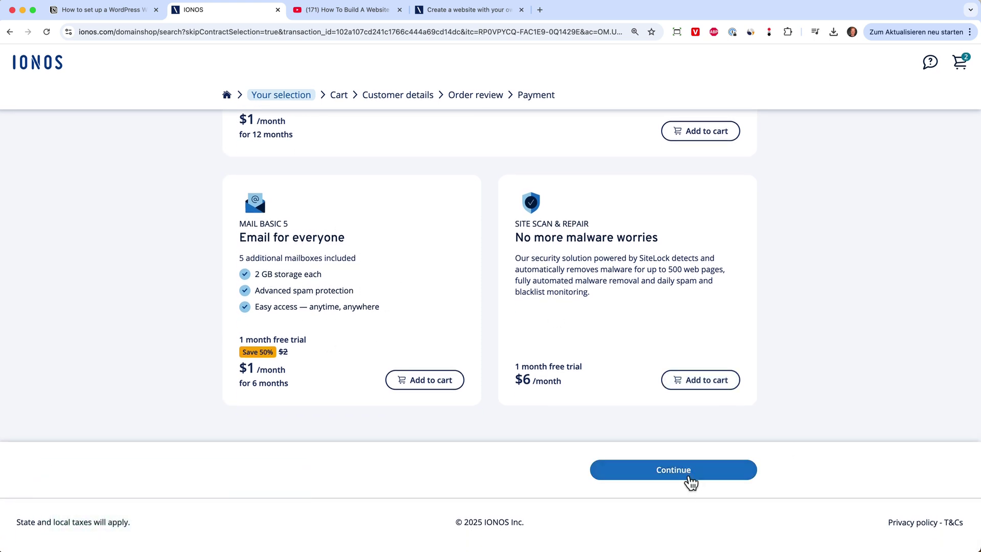
pyautogui.click(690, 479)
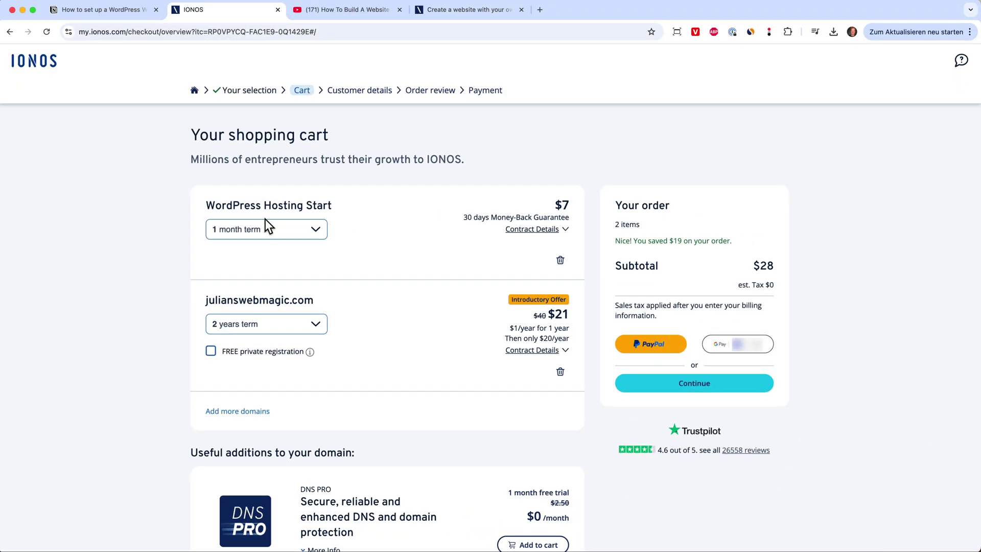
pyautogui.moveTo(209, 204); pyautogui.dragTo(340, 211)
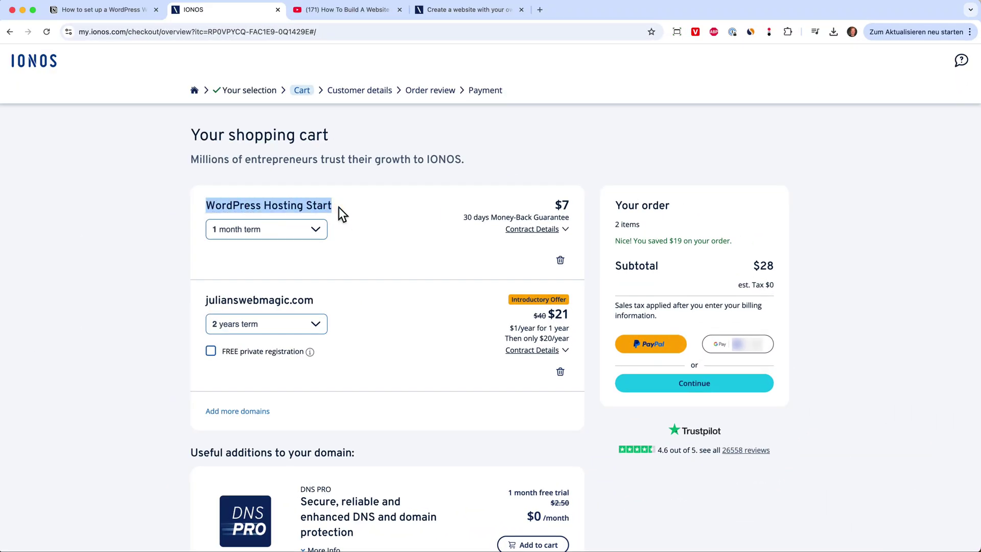
pyautogui.moveTo(206, 301); pyautogui.dragTo(342, 304)
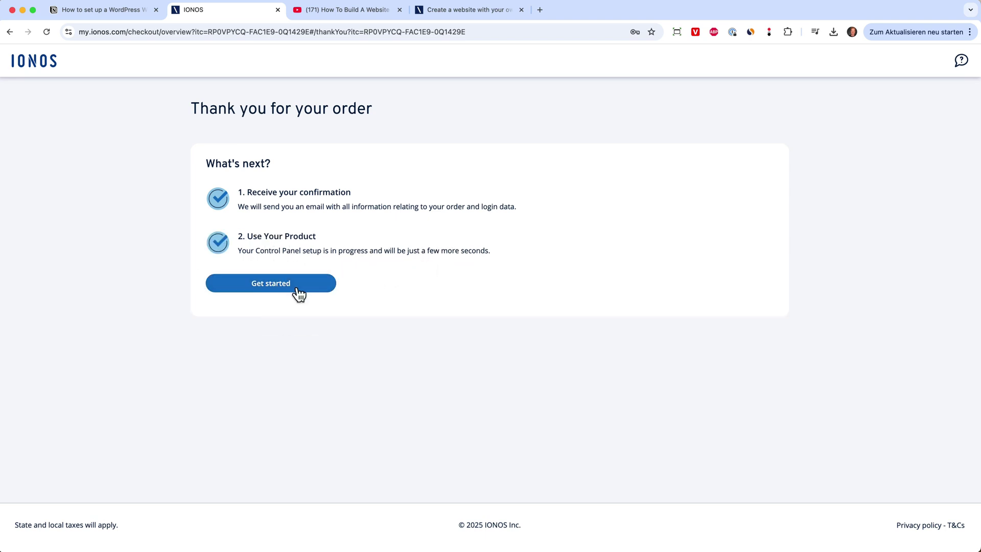
# - Start setting up the hosting, enter a project name, and launch the WordPress installation
pyautogui.click(304, 293)
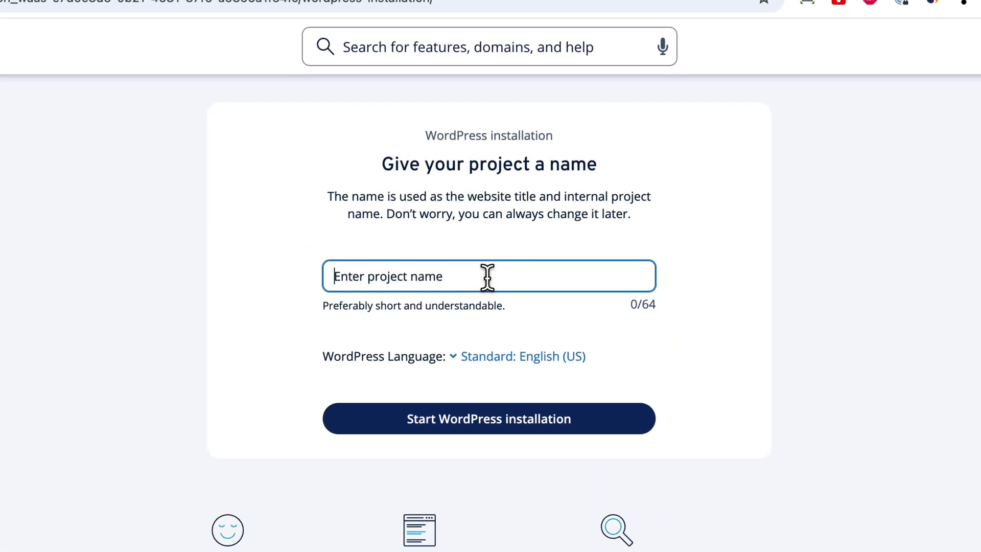
pyautogui.write('Julian ')
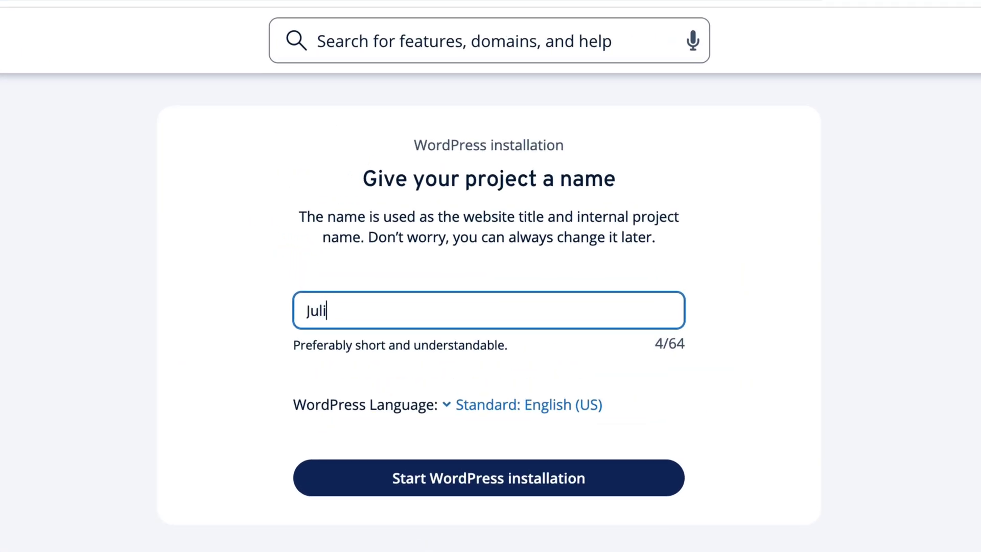
pyautogui.write('Web')
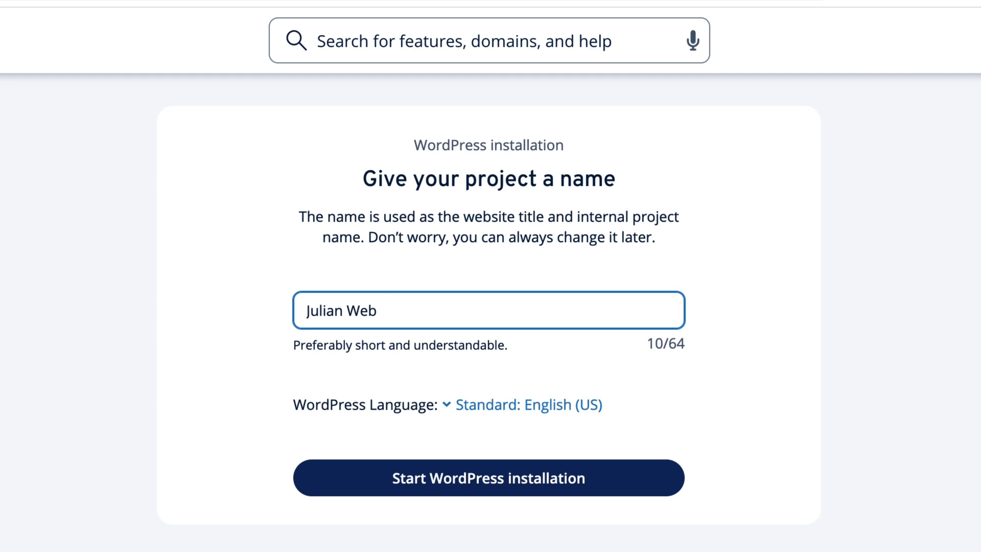
pyautogui.write('esite')
pyautogui.click(818, 368)
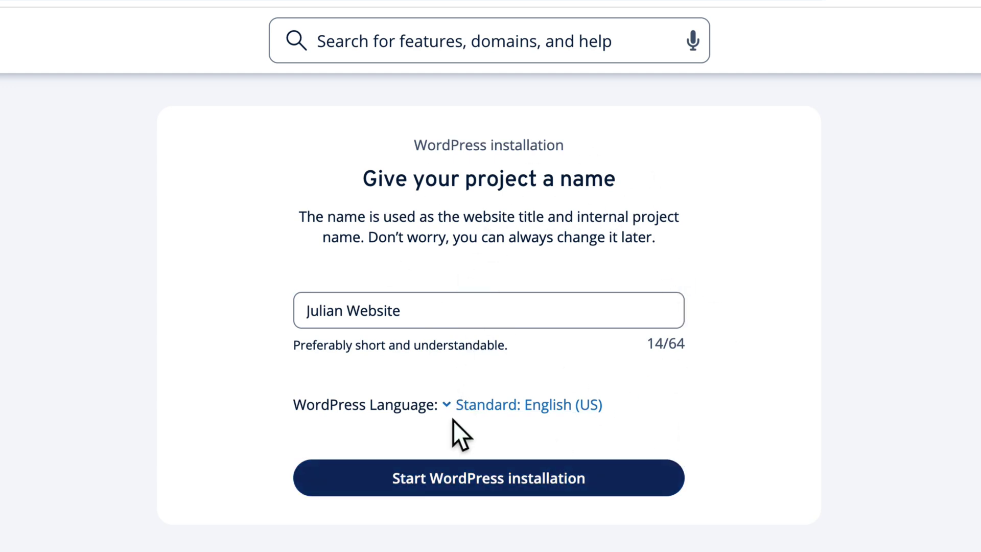
pyautogui.click(617, 476)
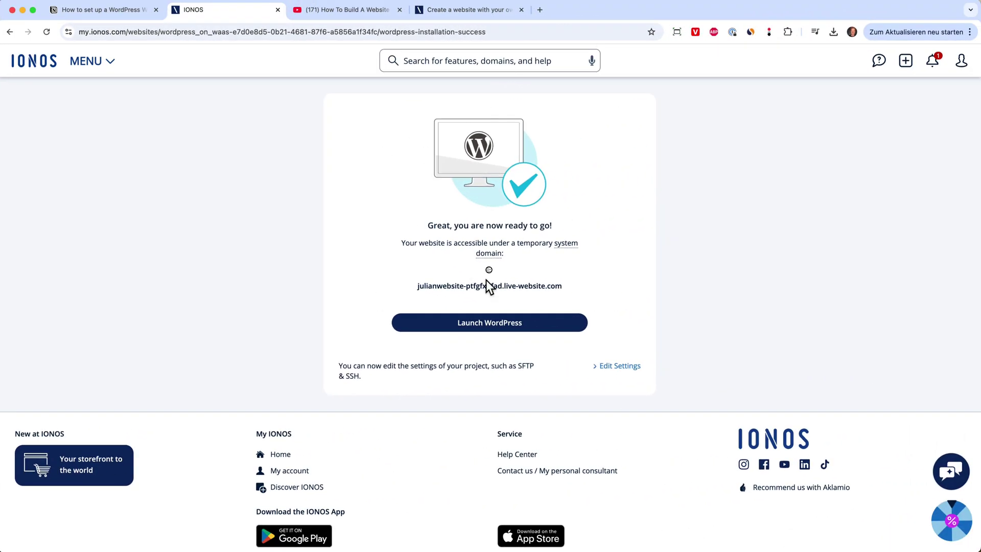
# - Launch the WordPress admin and choose the 'Do it yourself' option instead of AI
pyautogui.click(489, 336)
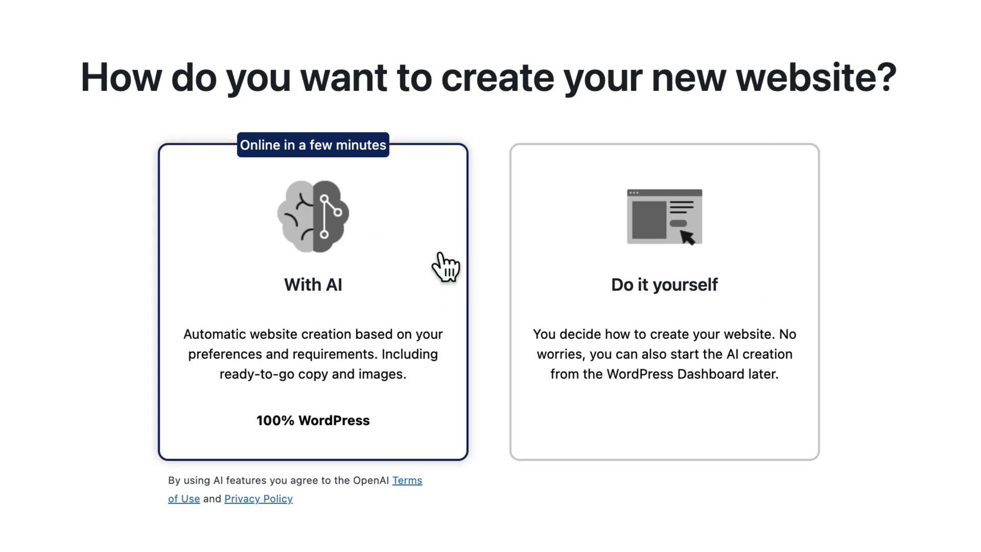
pyautogui.click(745, 287)
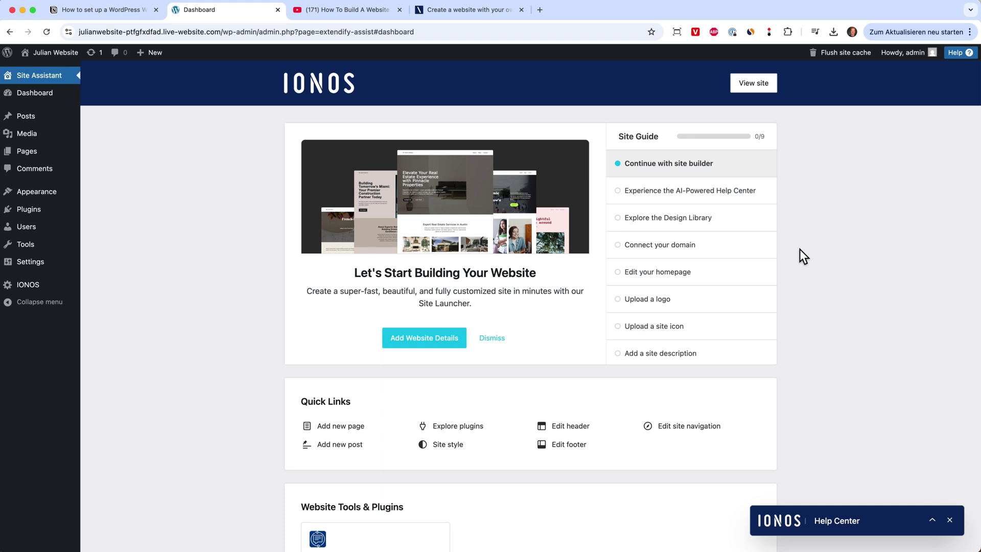
# - Open the live site's Hello world front page in a new tab, then return to the dashboard
pyautogui.click(763, 89)
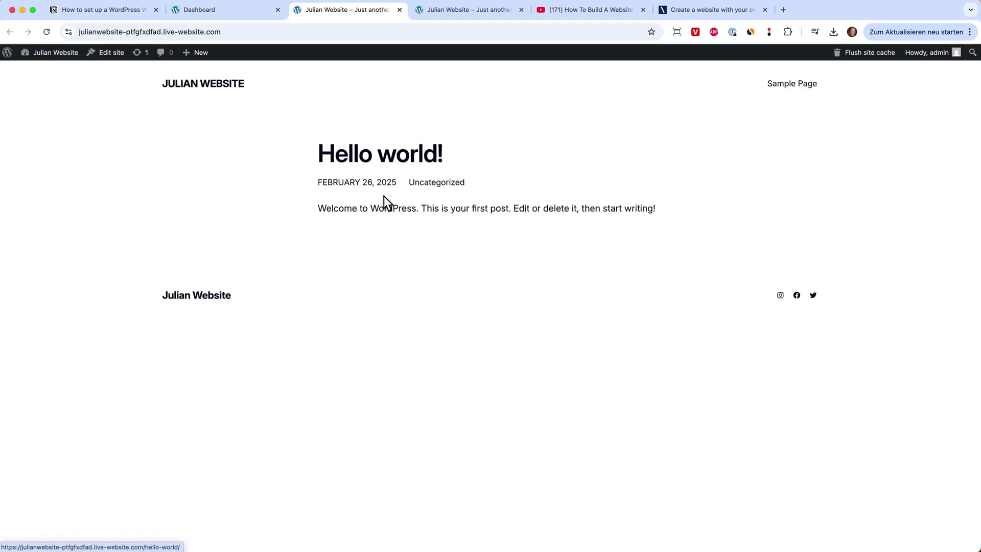
pyautogui.click(251, 18)
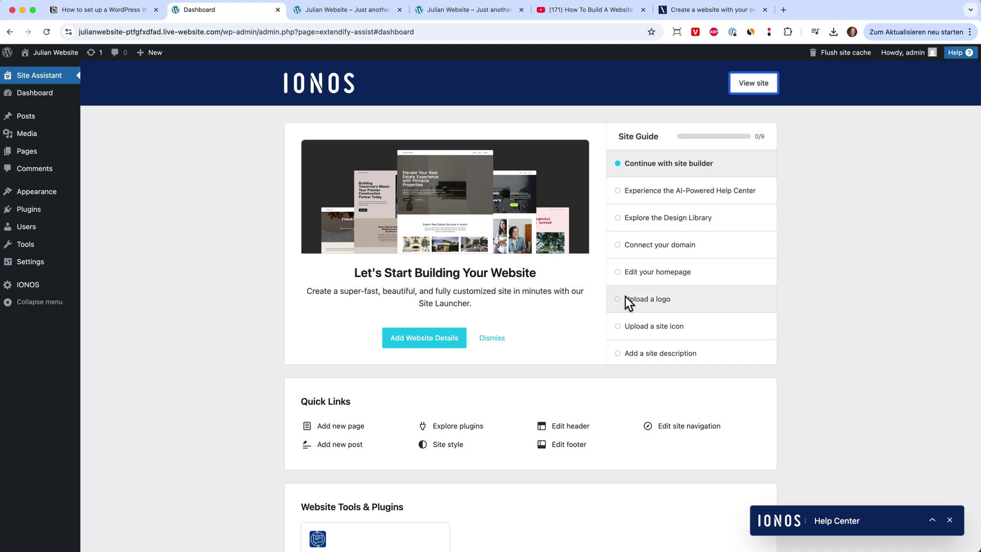
pyautogui.scroll(-2, 461, 406)
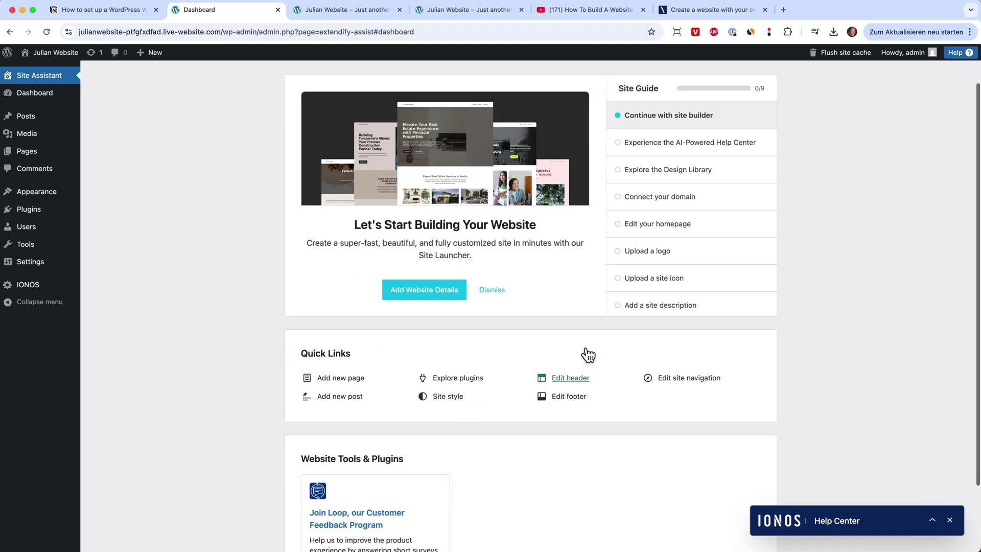
pyautogui.scroll(2, 505, 342)
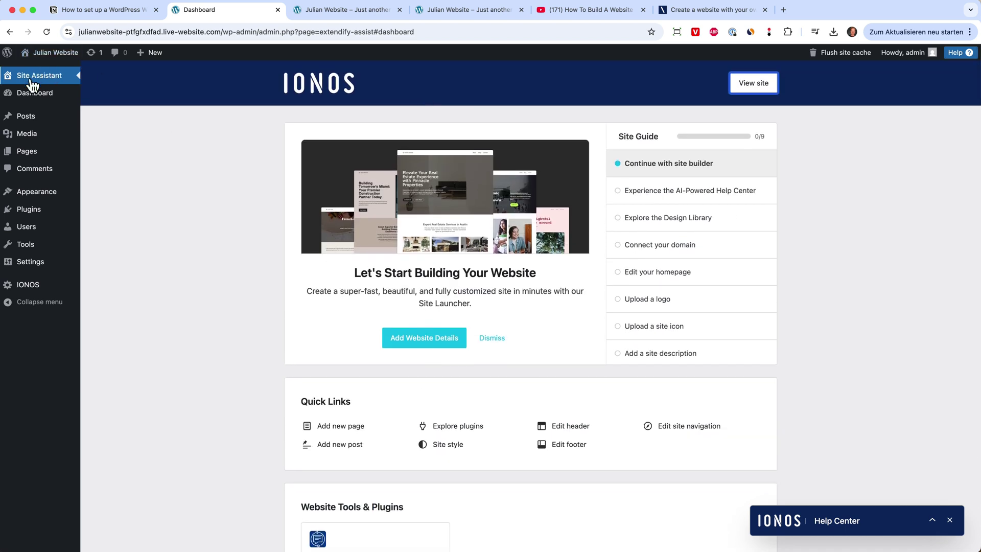
# - Look over the Dashboard home, the Pages list and the Posts list with its 'Hello world!' post
pyautogui.click(47, 95)
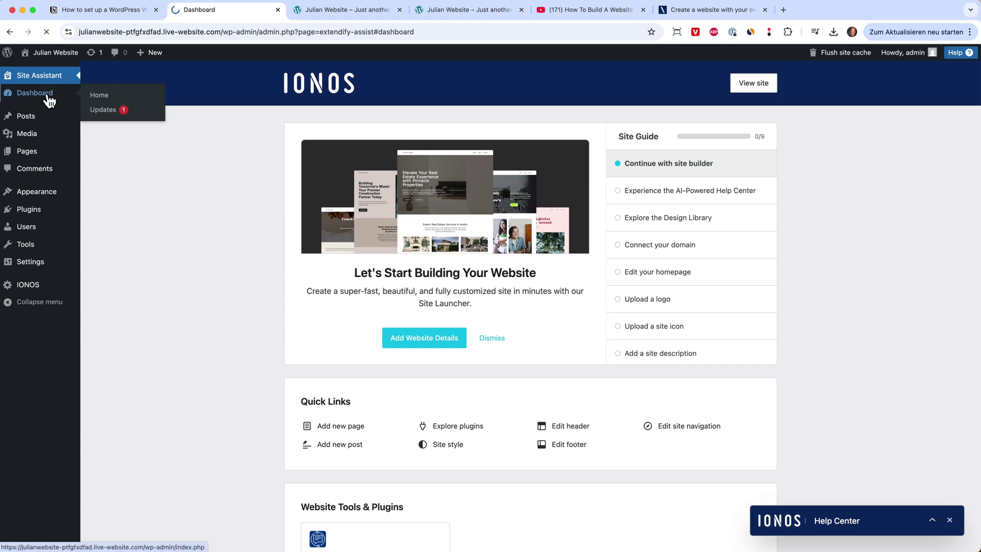
pyautogui.scroll(-1, 307, 214)
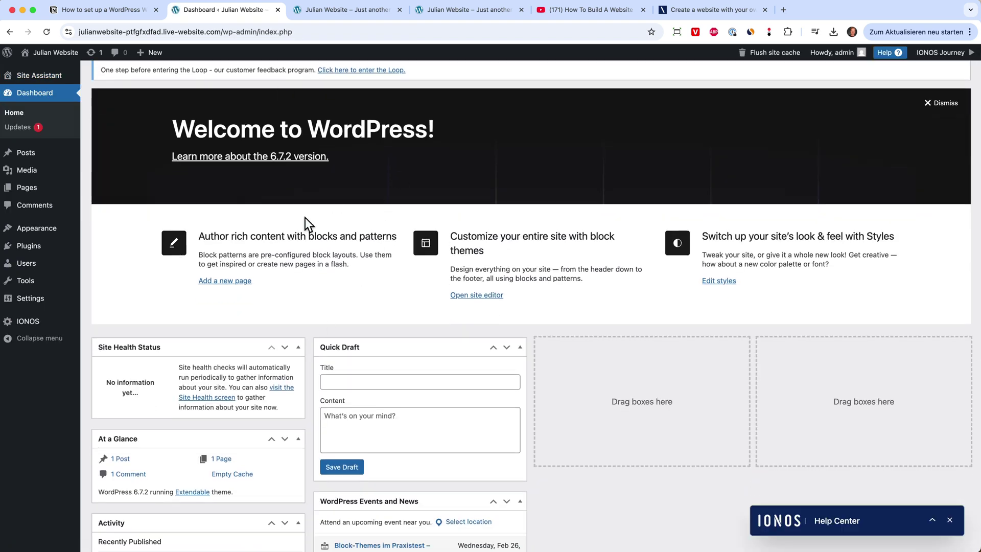
pyautogui.click(31, 191)
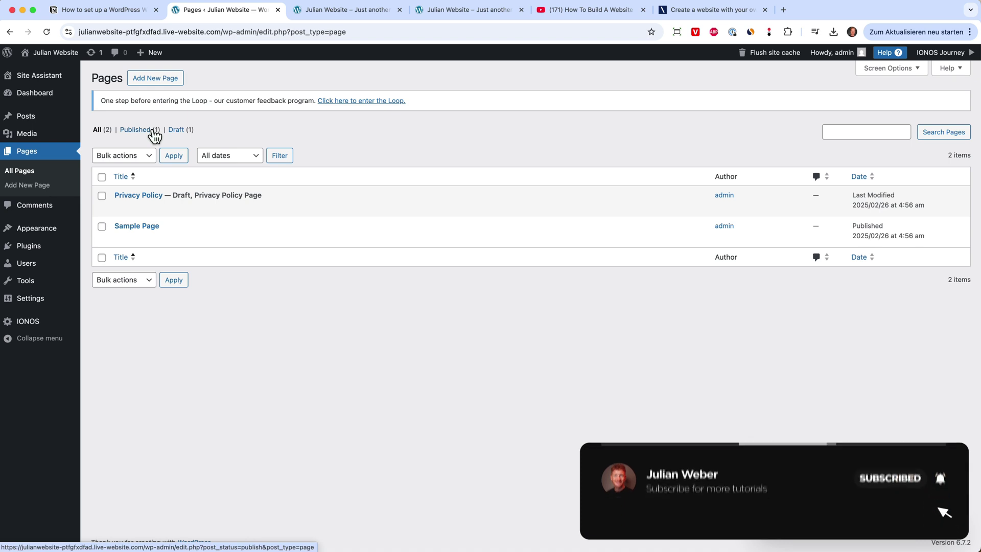
pyautogui.moveTo(53, 125)
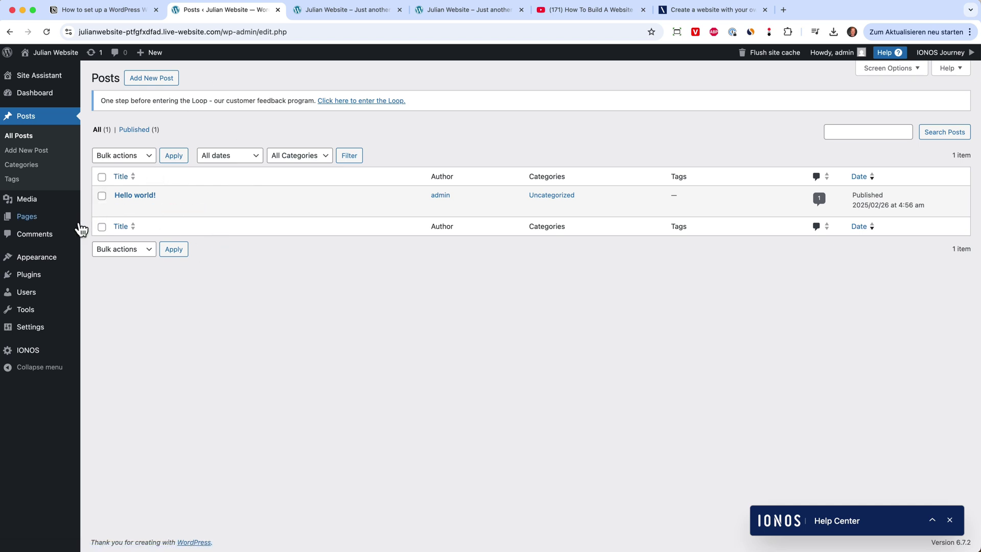
pyautogui.moveTo(53, 261)
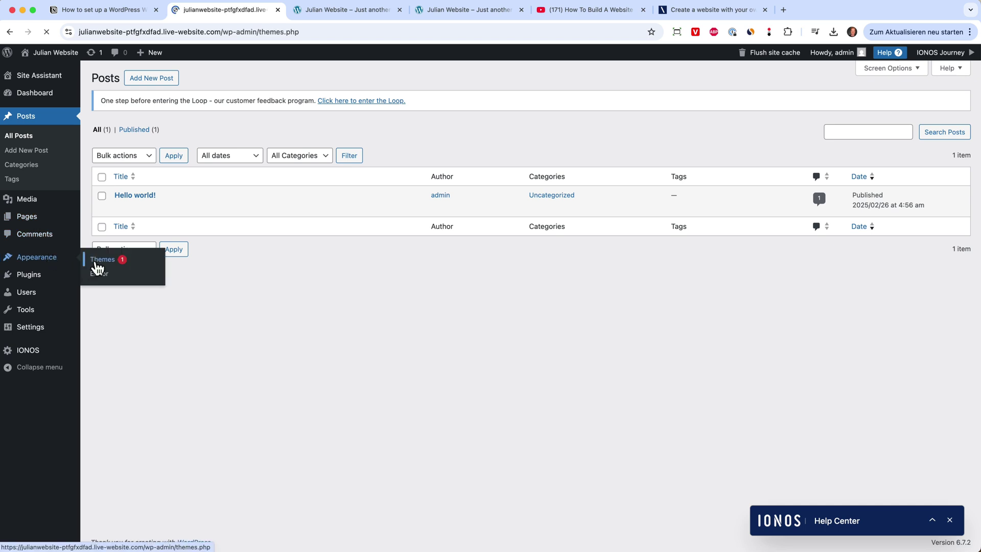
pyautogui.click(332, 10)
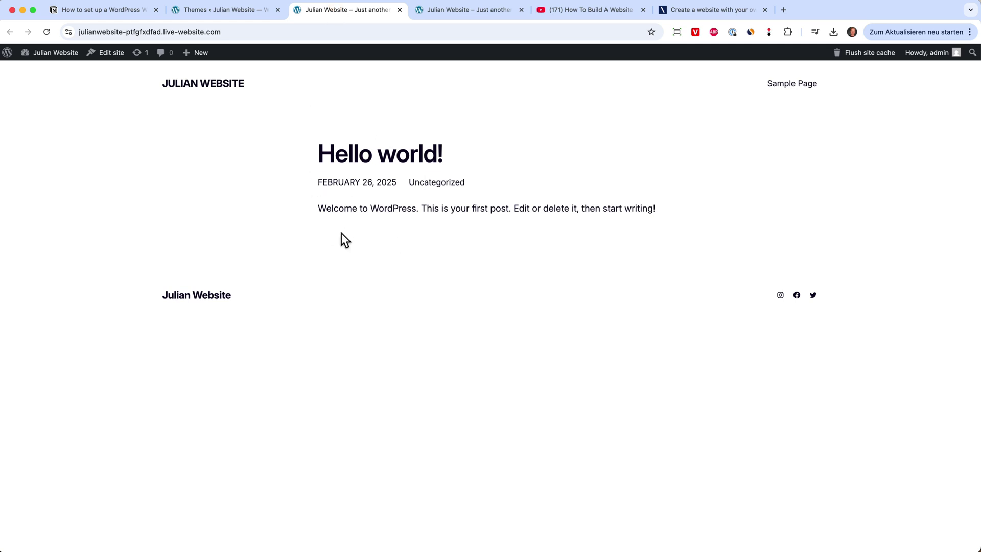
pyautogui.click(257, 10)
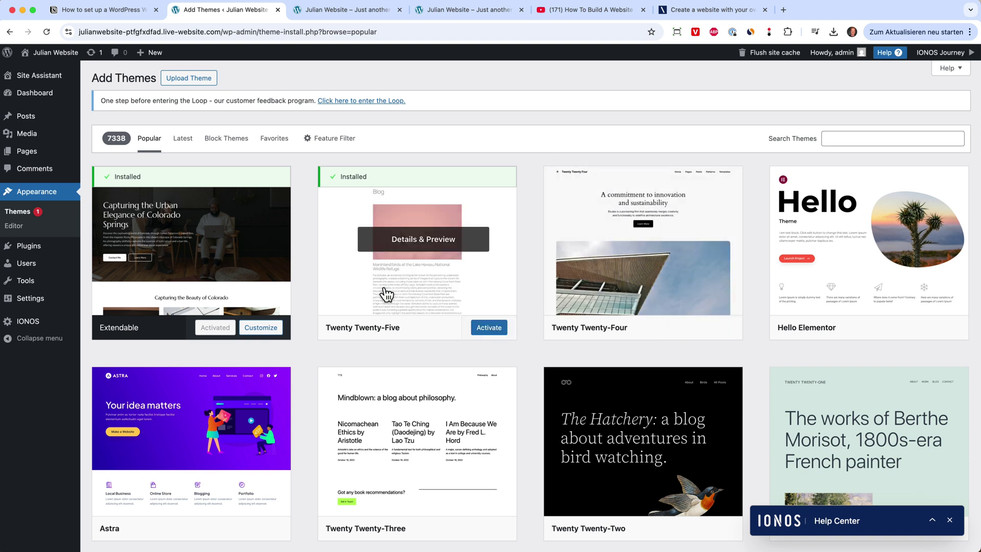
pyautogui.scroll(-1, 387, 323)
pyautogui.scroll(-4, 389, 322)
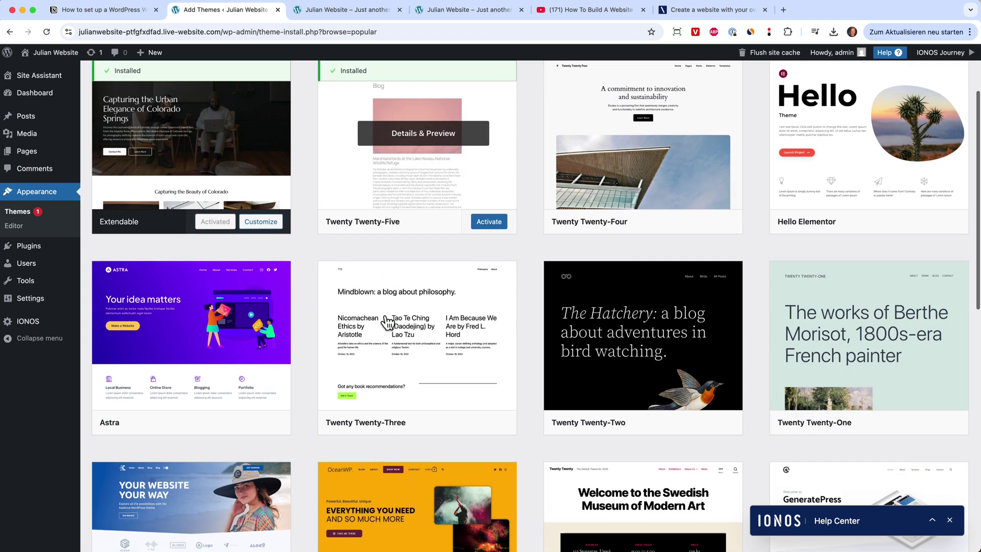
pyautogui.scroll(3, 437, 294)
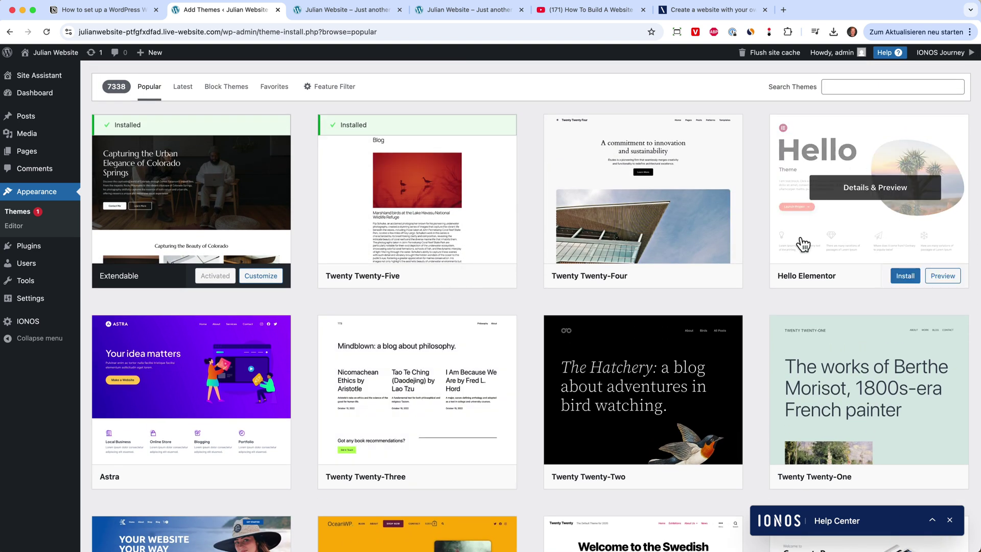
pyautogui.scroll(-10, 298, 430)
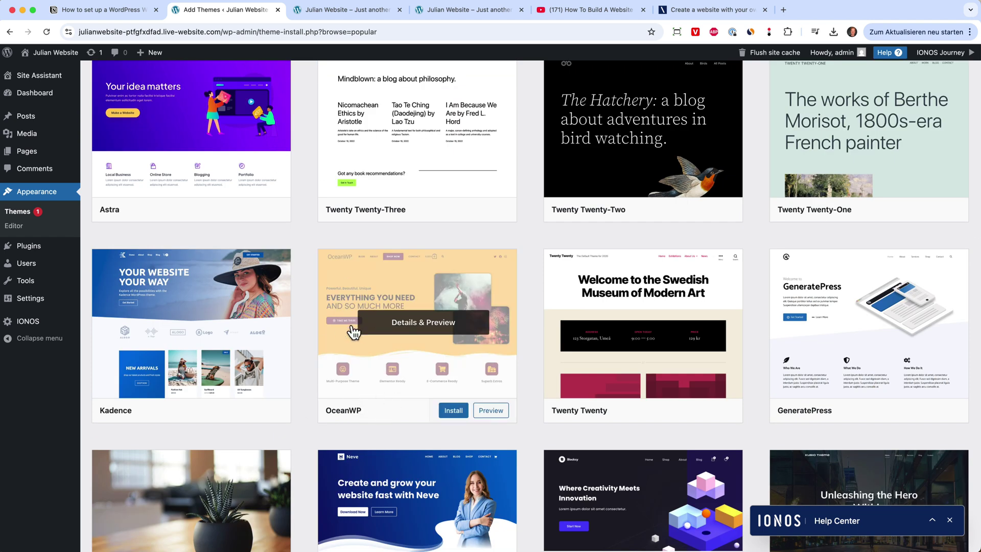
pyautogui.scroll(2, 354, 333)
pyautogui.scroll(8, 353, 333)
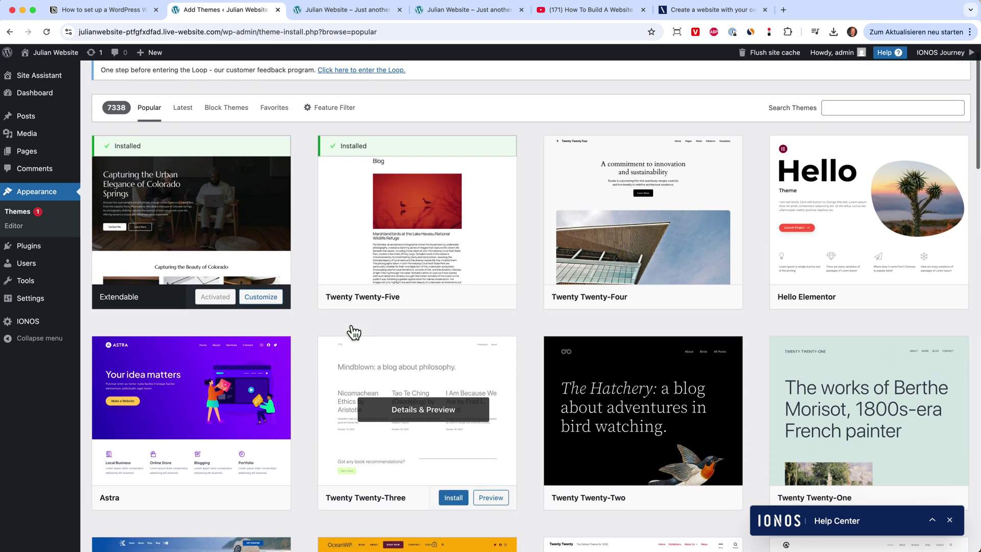
pyautogui.moveTo(859, 230)
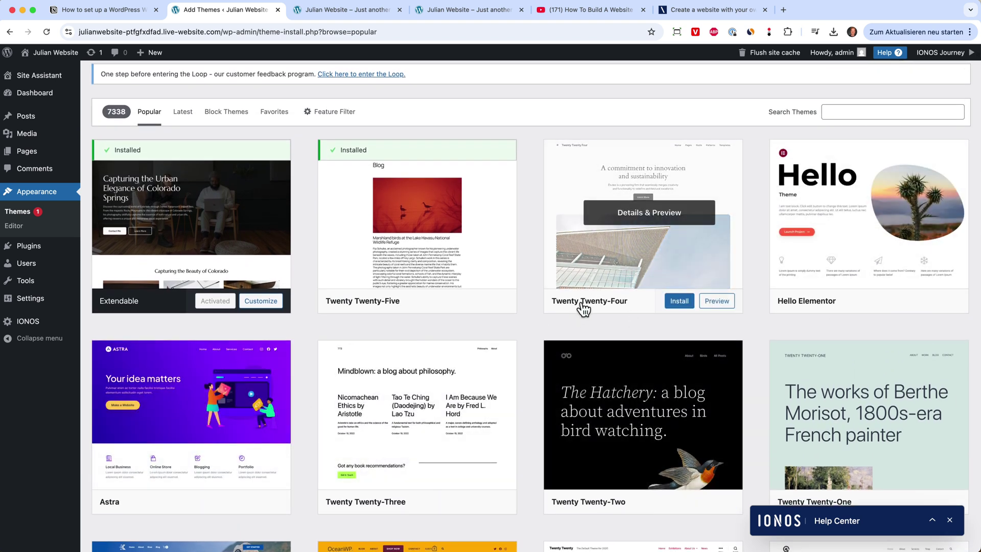
pyautogui.moveTo(740, 246)
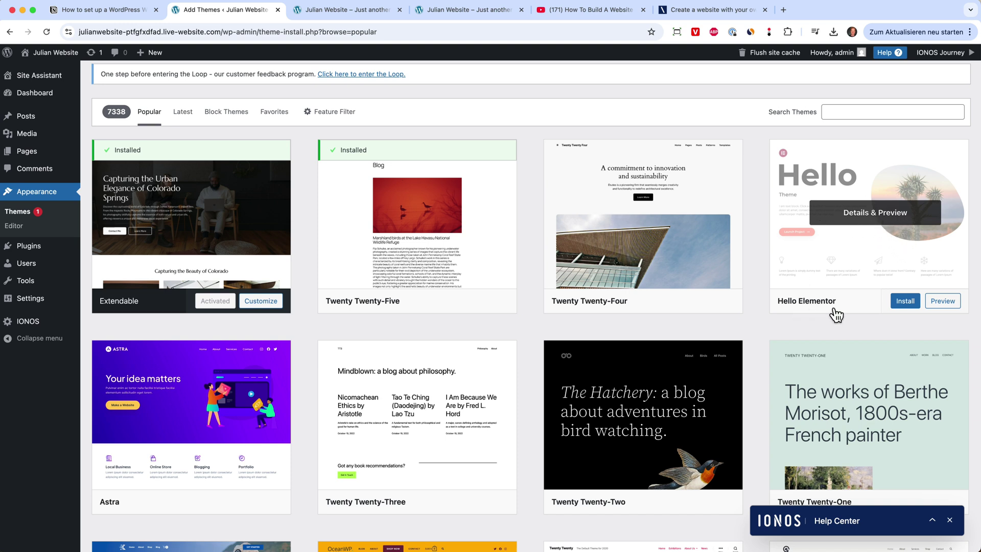
# - Install the Hello Elementor theme and search the plugin directory for 'elementor'
pyautogui.click(905, 302)
pyautogui.moveTo(51, 254)
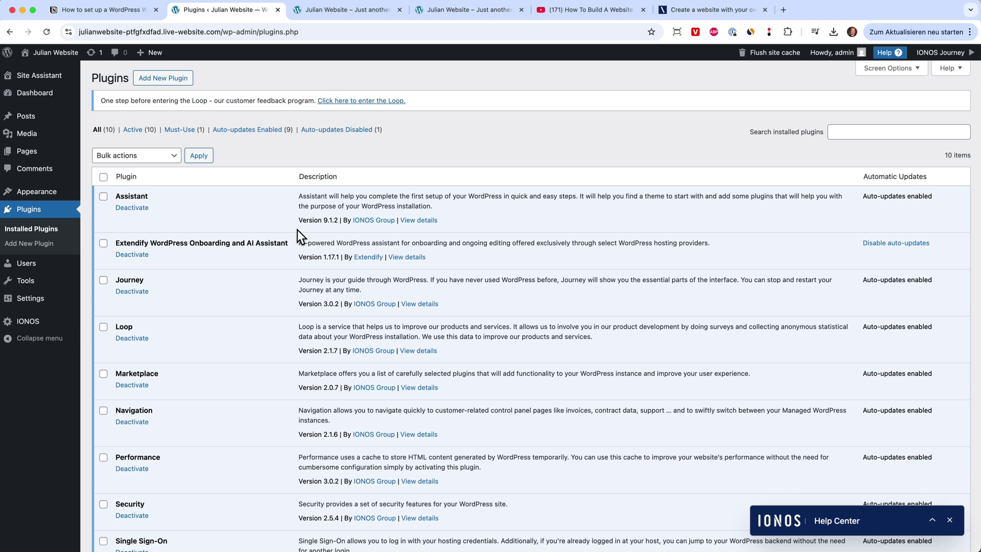
pyautogui.click(179, 84)
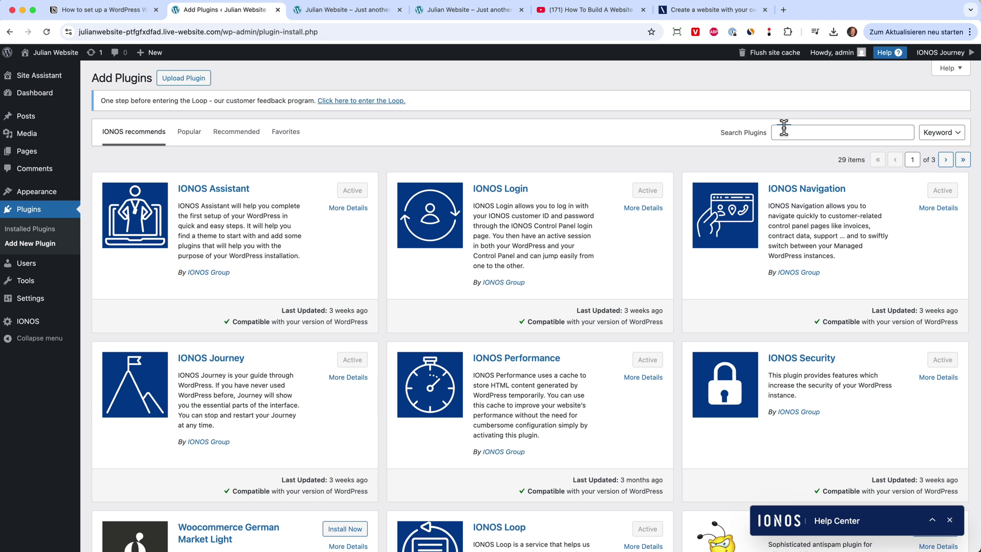
pyautogui.click(784, 129)
pyautogui.write('elementor')
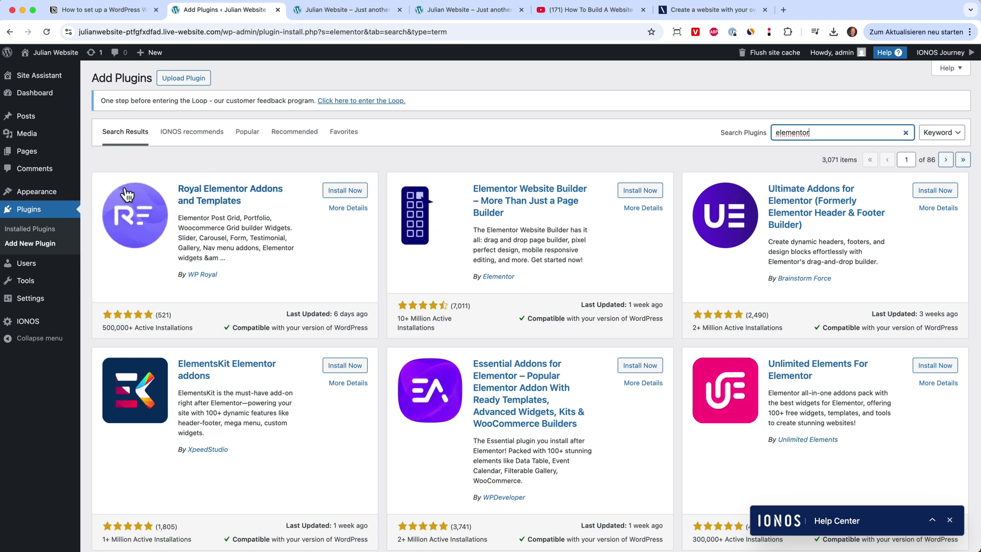
# - Review the Installed Plugins list of 10 active plugins
pyautogui.click(46, 214)
pyautogui.scroll(-5, 294, 350)
pyautogui.scroll(3, 294, 350)
pyautogui.scroll(1, 293, 351)
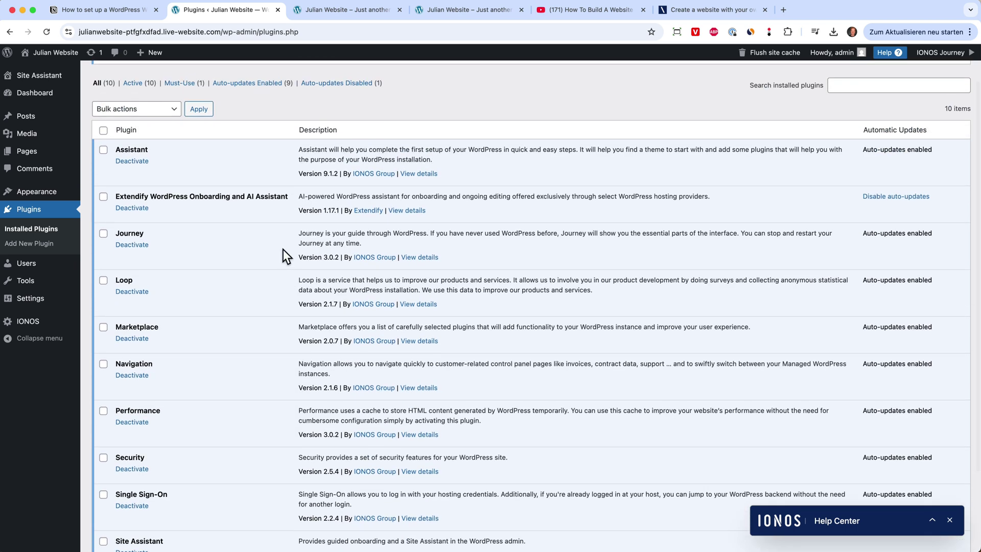
pyautogui.scroll(2, 283, 249)
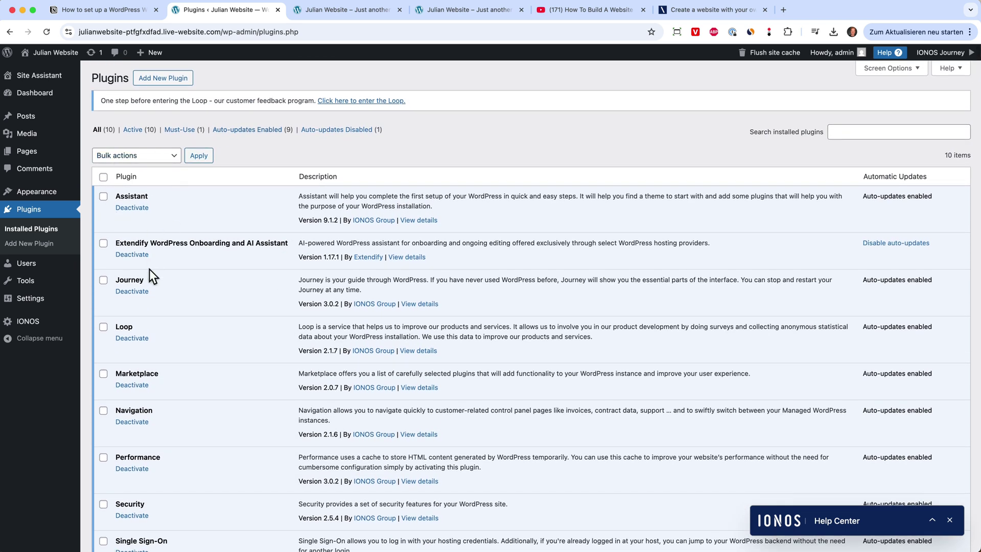
pyautogui.scroll(-3, 153, 275)
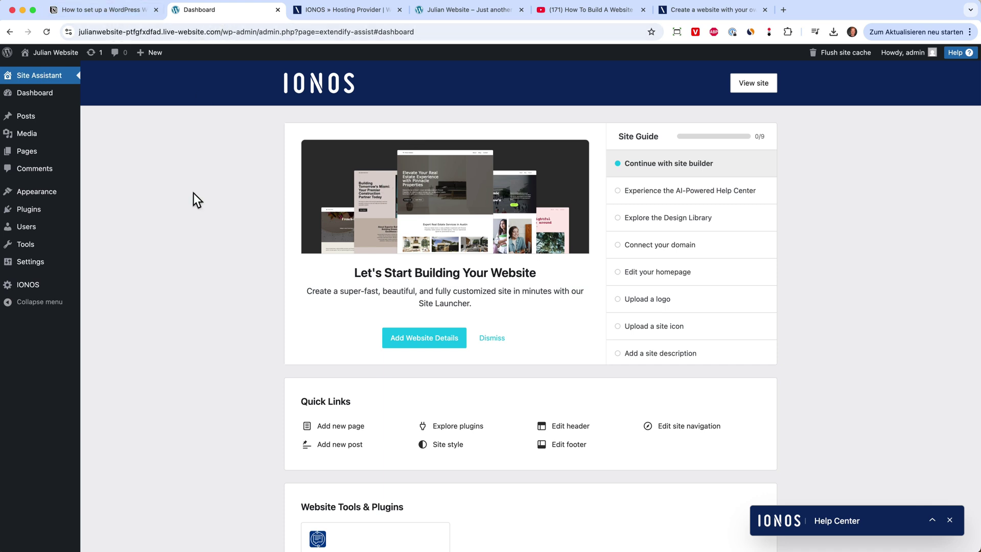
# - Go from the IONOS homepage into My IONOS and open the WordPress project under Websites & stores
pyautogui.click(319, 11)
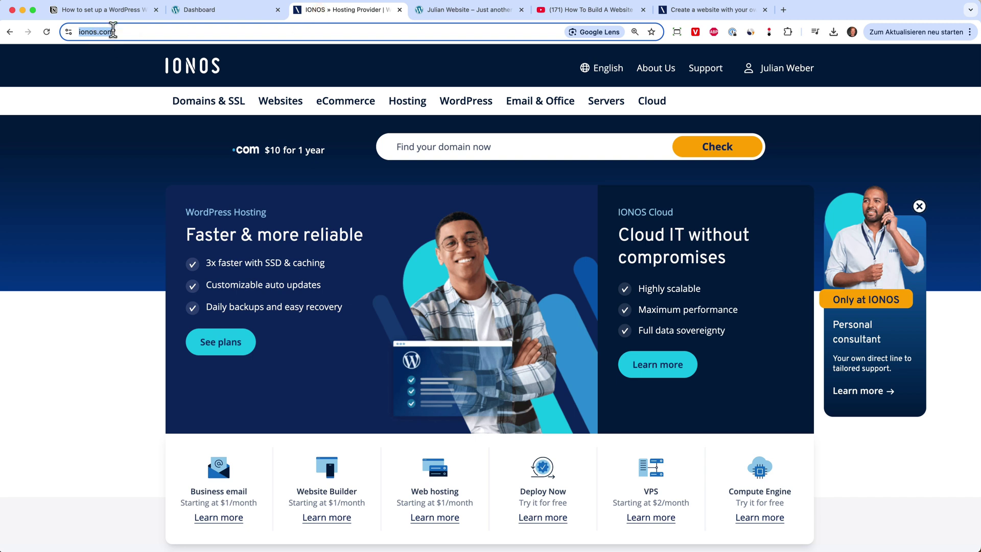
pyautogui.click(779, 70)
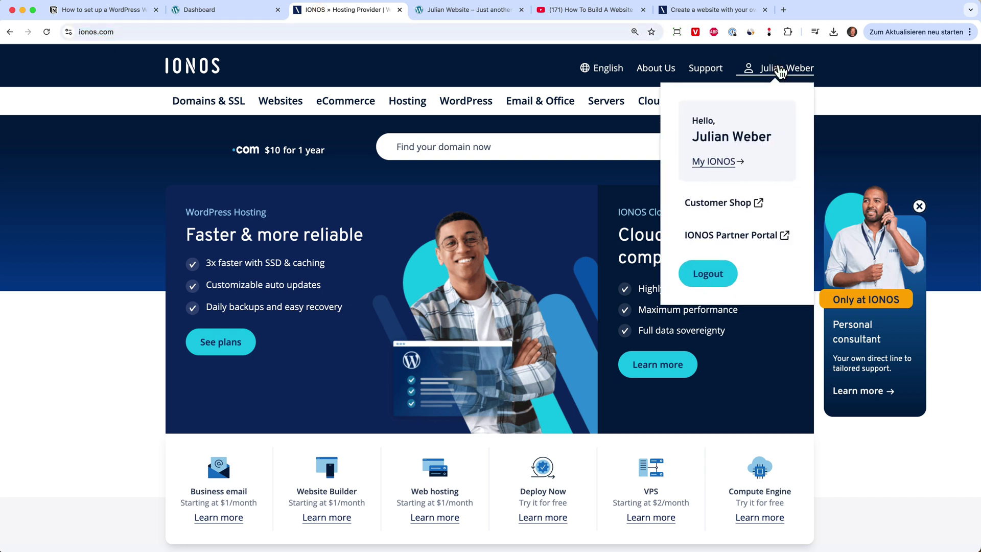
pyautogui.click(726, 166)
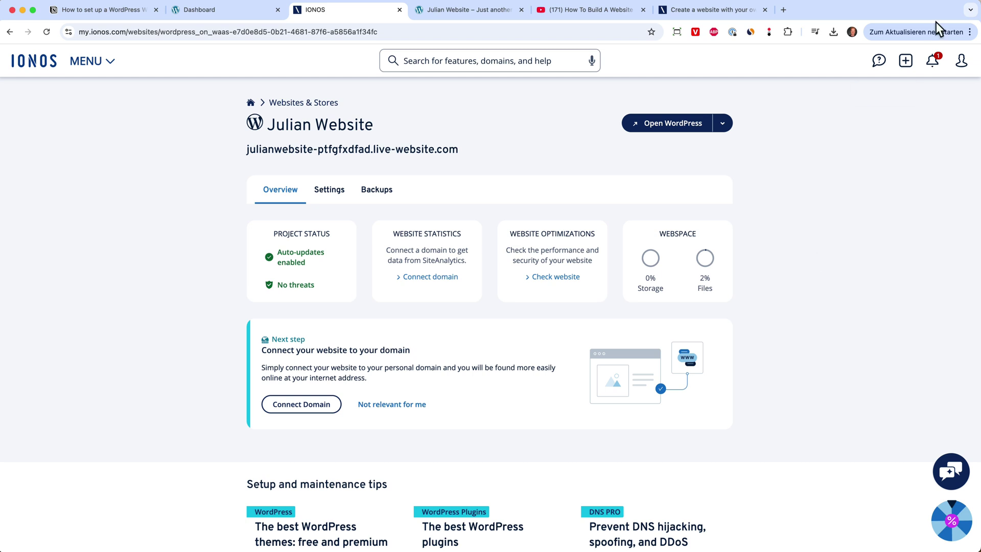
pyautogui.click(961, 60)
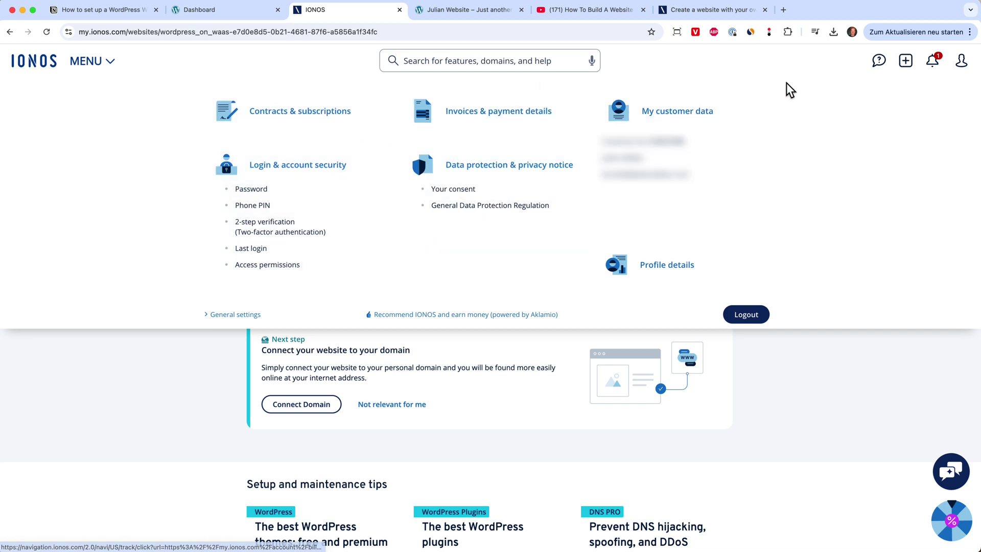
pyautogui.click(961, 61)
pyautogui.click(251, 103)
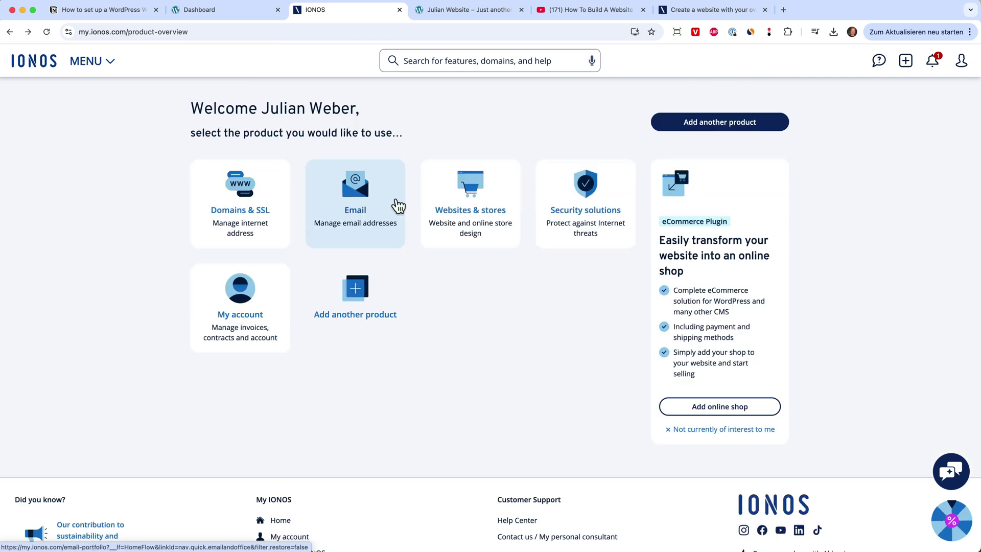
pyautogui.click(465, 187)
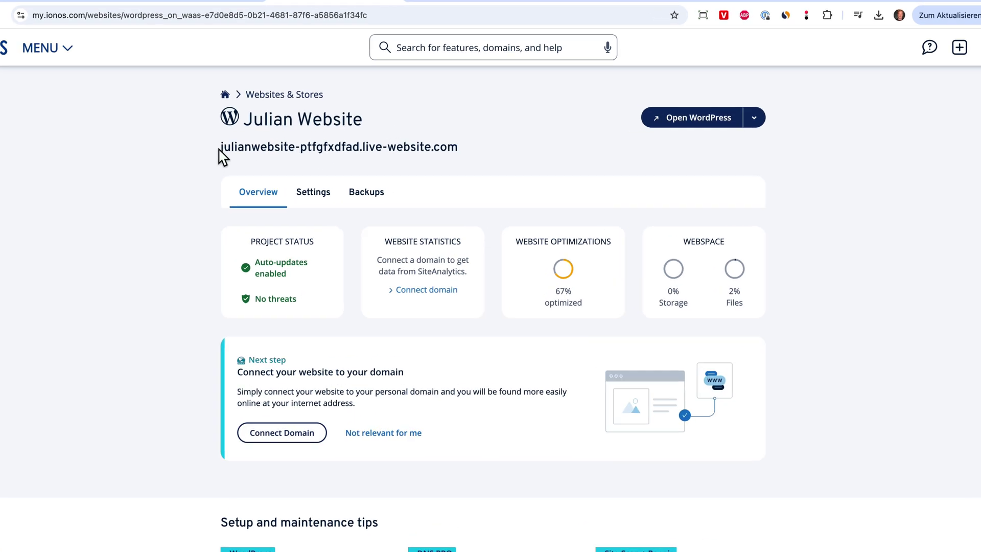
pyautogui.moveTo(246, 150); pyautogui.dragTo(453, 151)
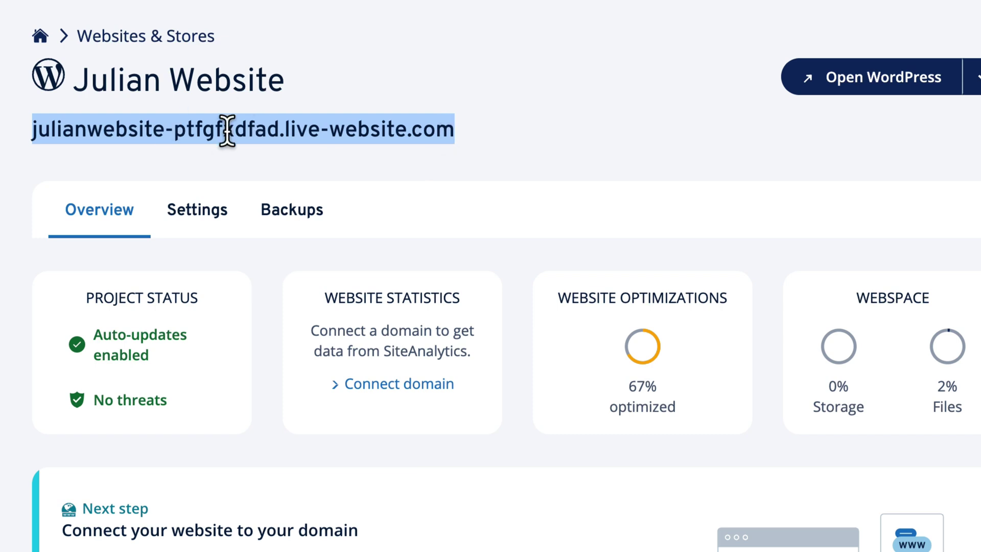
pyautogui.click(585, 142)
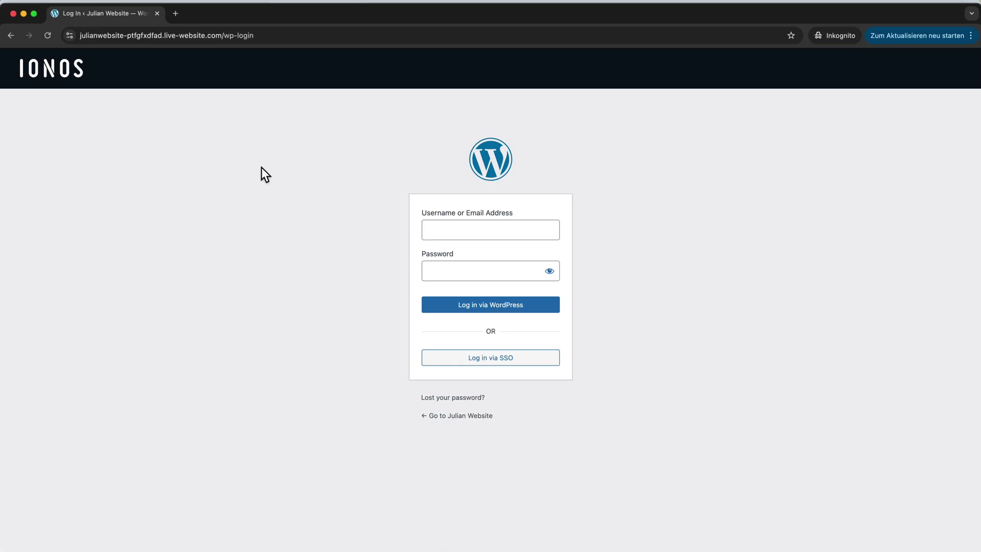
# - Select the full wp-login page address in the private window's address bar
pyautogui.click(83, 36)
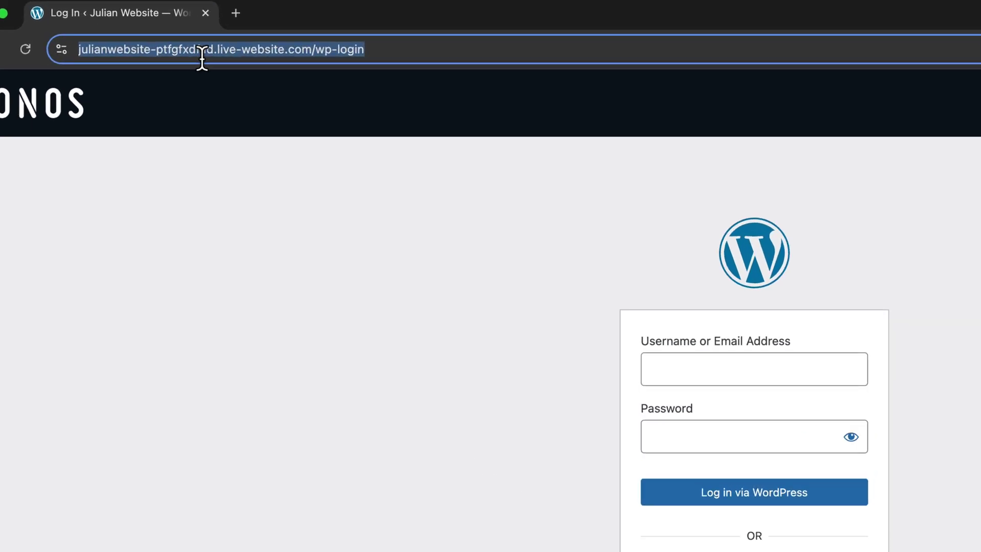
pyautogui.click(243, 39)
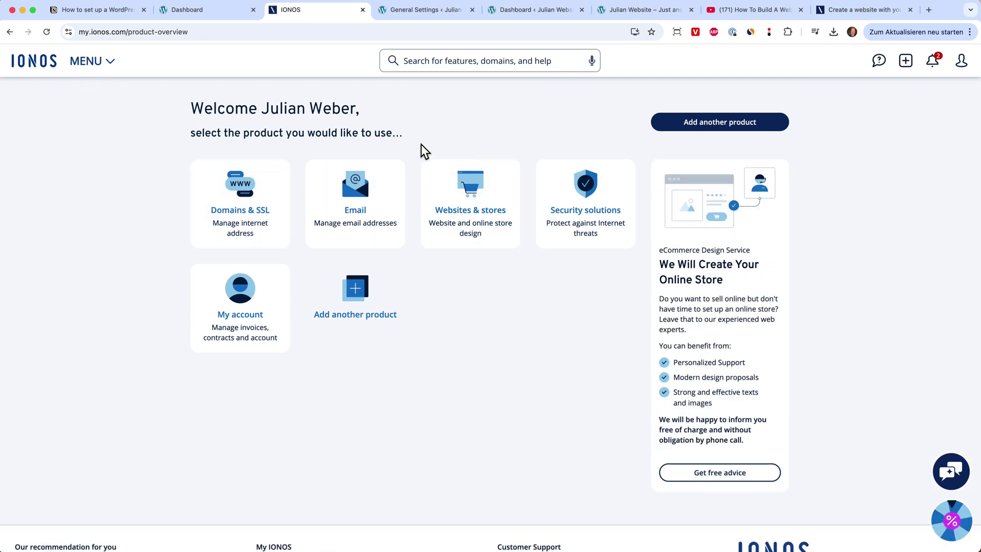
# - Show the 'How To Build A Website With IONOS' video's description and comments on YouTube
pyautogui.click(759, 12)
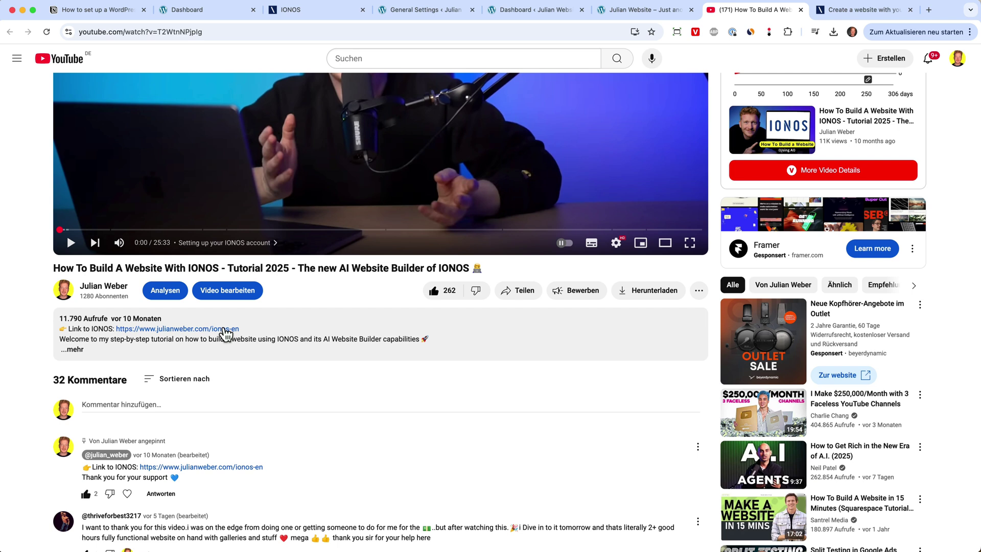
pyautogui.scroll(-1, 252, 415)
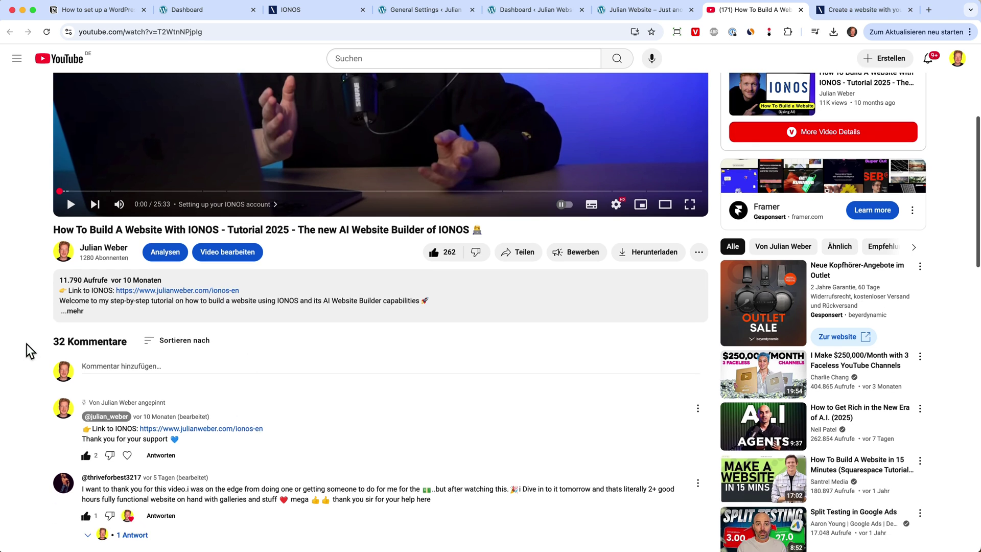